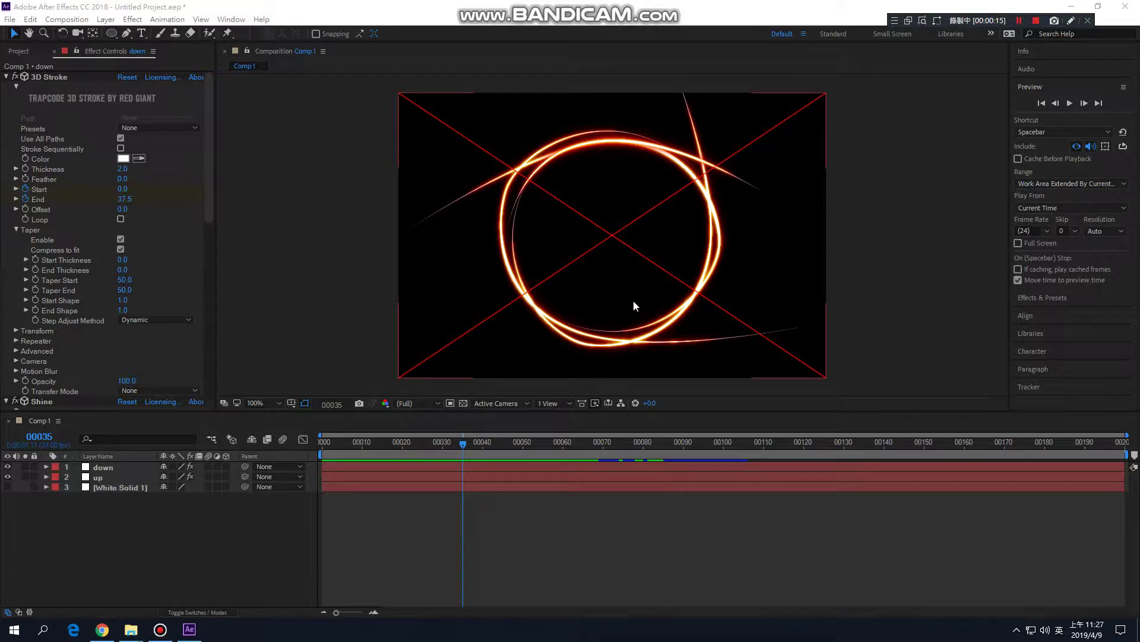
# Create a black solid layer at 720 x 480 px and place it beneath all the other layers
pyautogui.click(107, 532)
pyautogui.rightClick(113, 530)
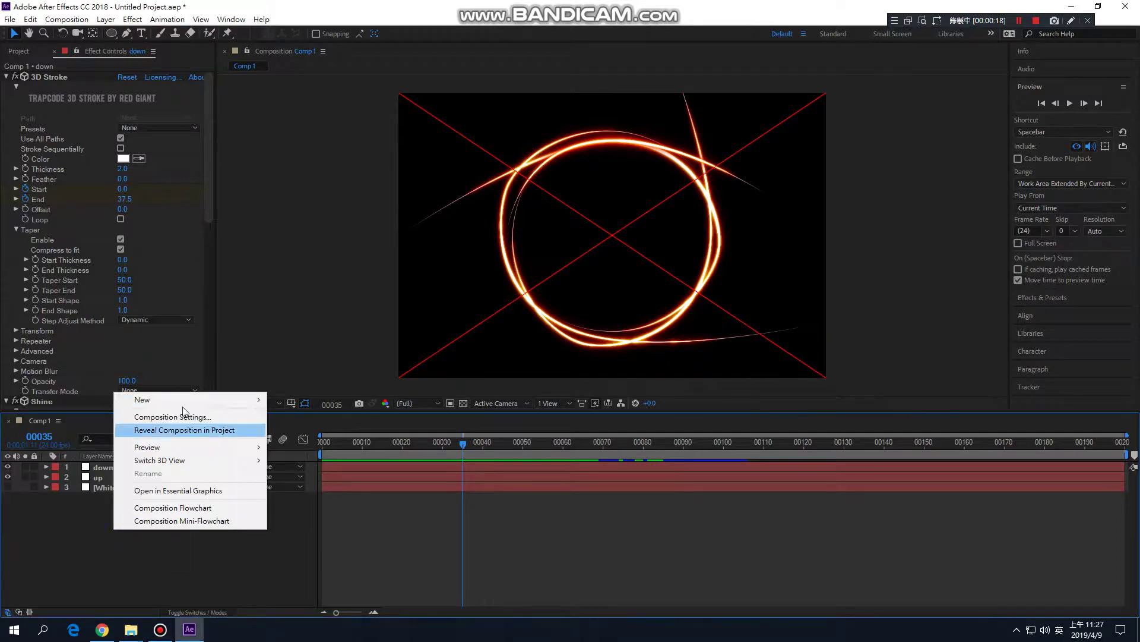
pyautogui.moveTo(166, 398)
pyautogui.click(293, 429)
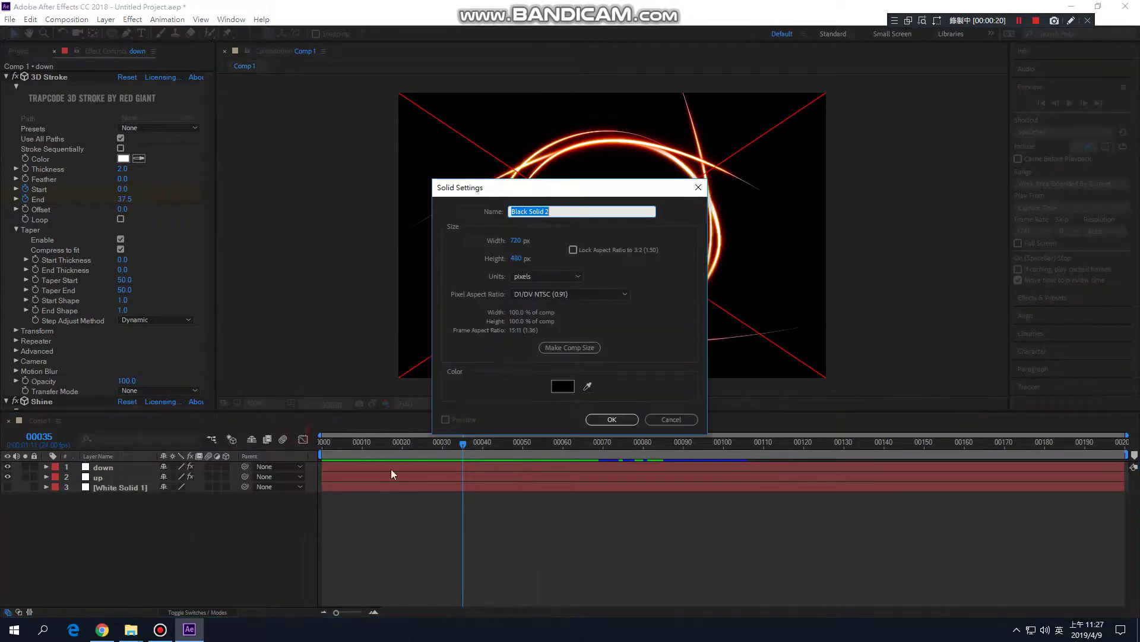
pyautogui.click(564, 387)
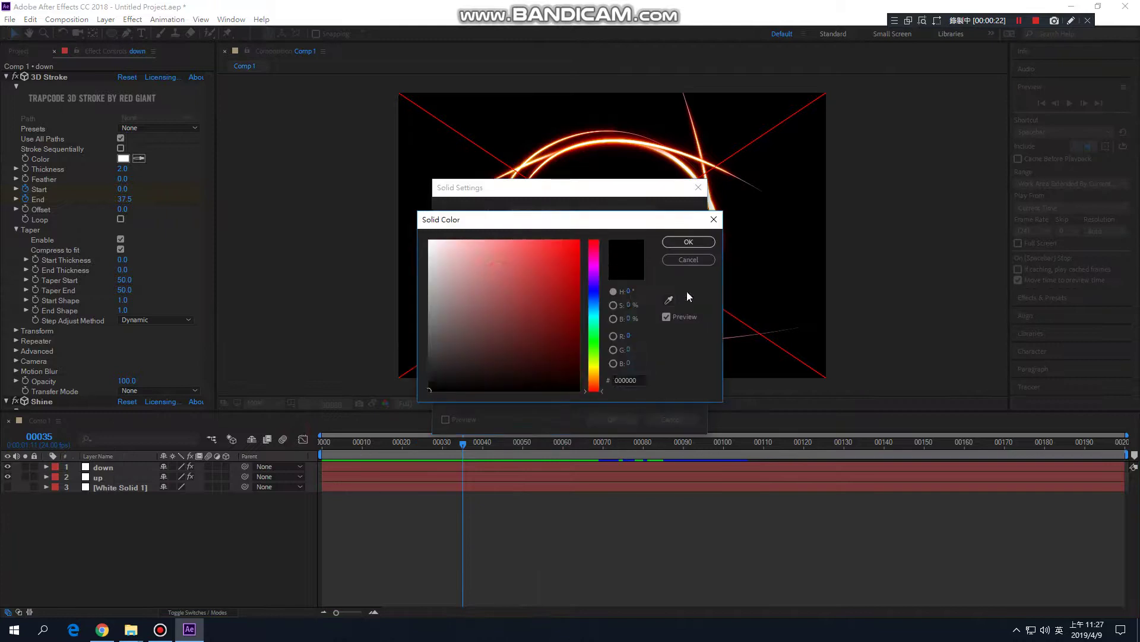
pyautogui.click(689, 243)
pyautogui.click(626, 423)
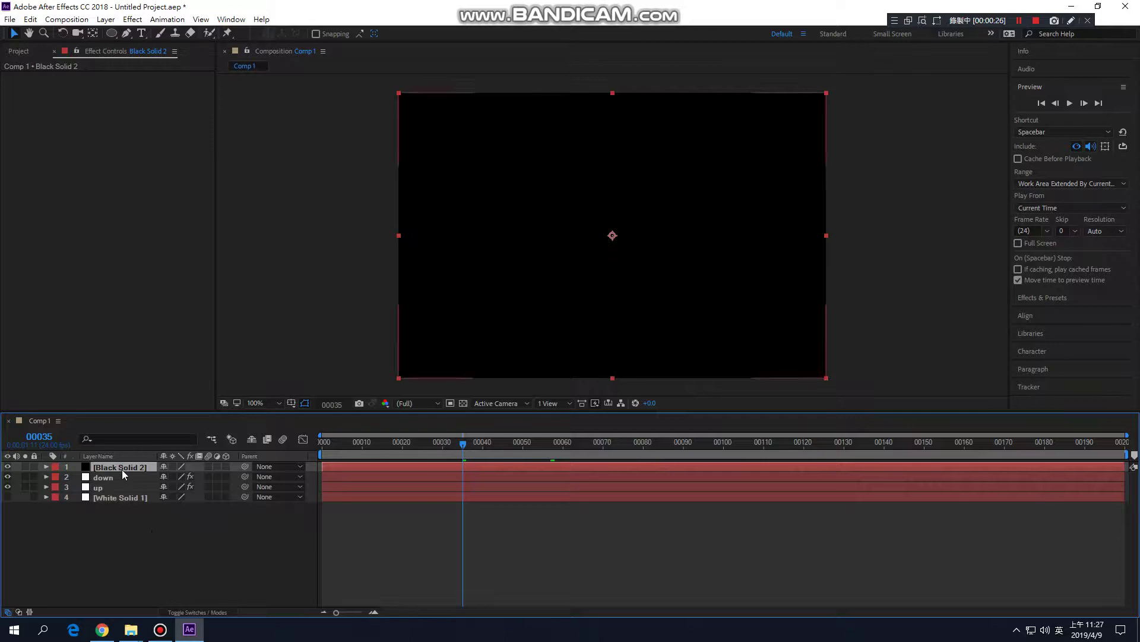
pyautogui.moveTo(120, 468); pyautogui.dragTo(131, 515)
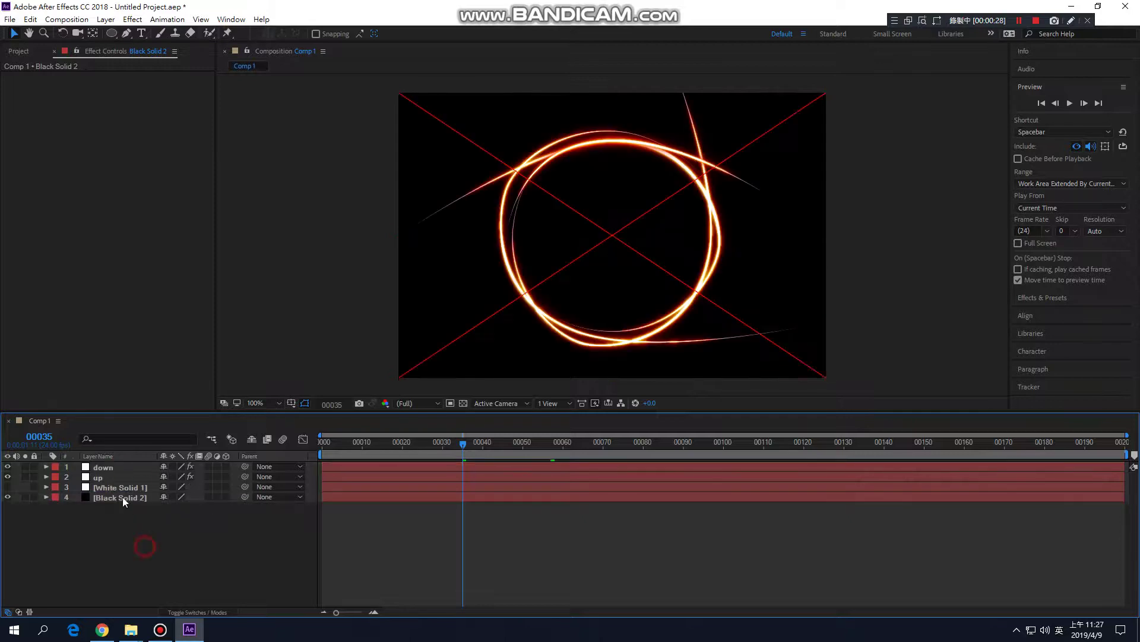
# Apply the Gradient Ramp effect to the Black Solid 2 layer
pyautogui.click(121, 498)
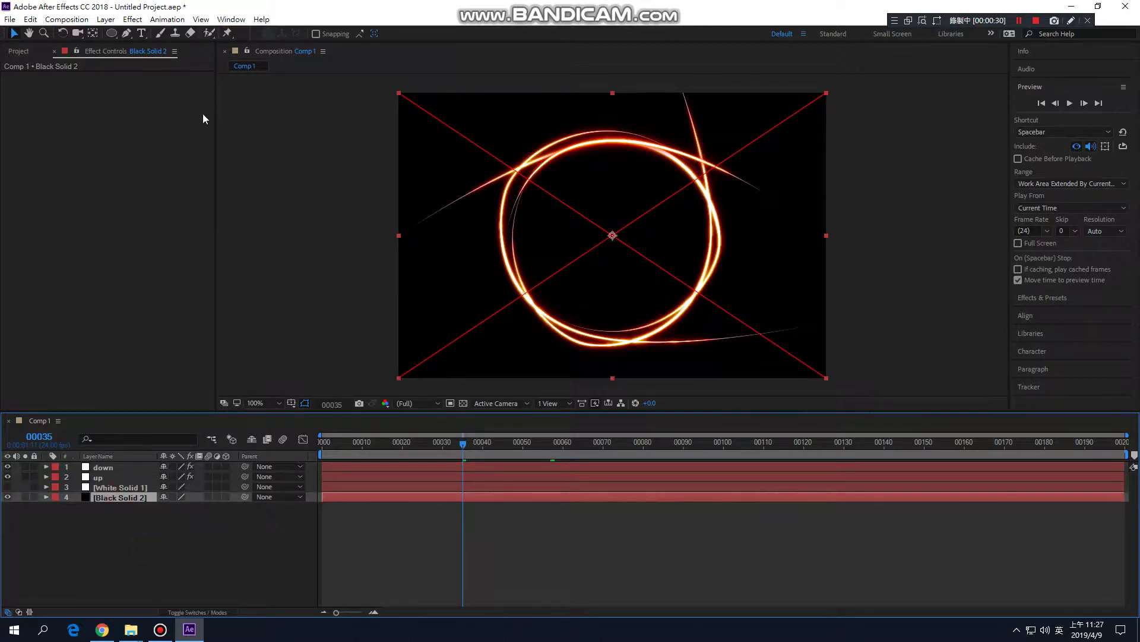
pyautogui.click(136, 20)
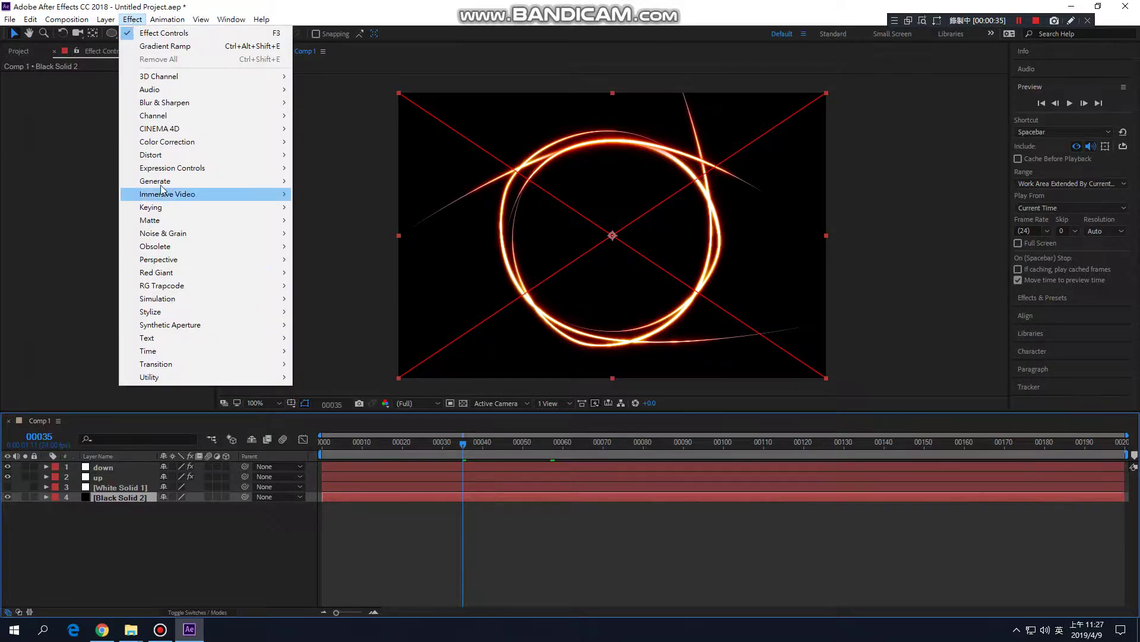
pyautogui.moveTo(215, 182)
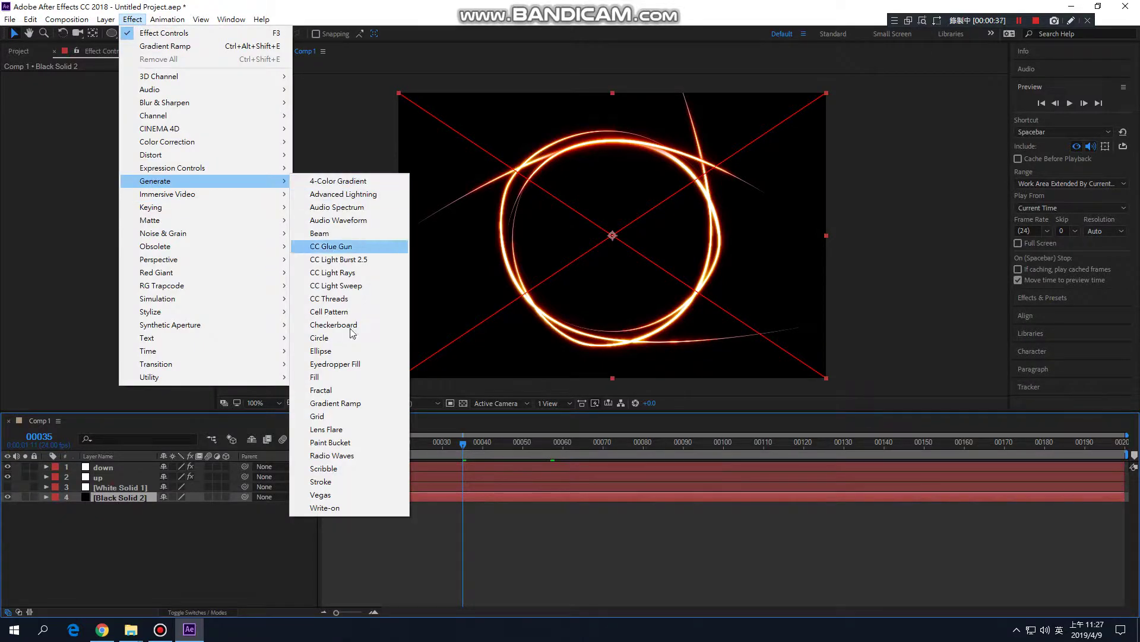
pyautogui.click(356, 405)
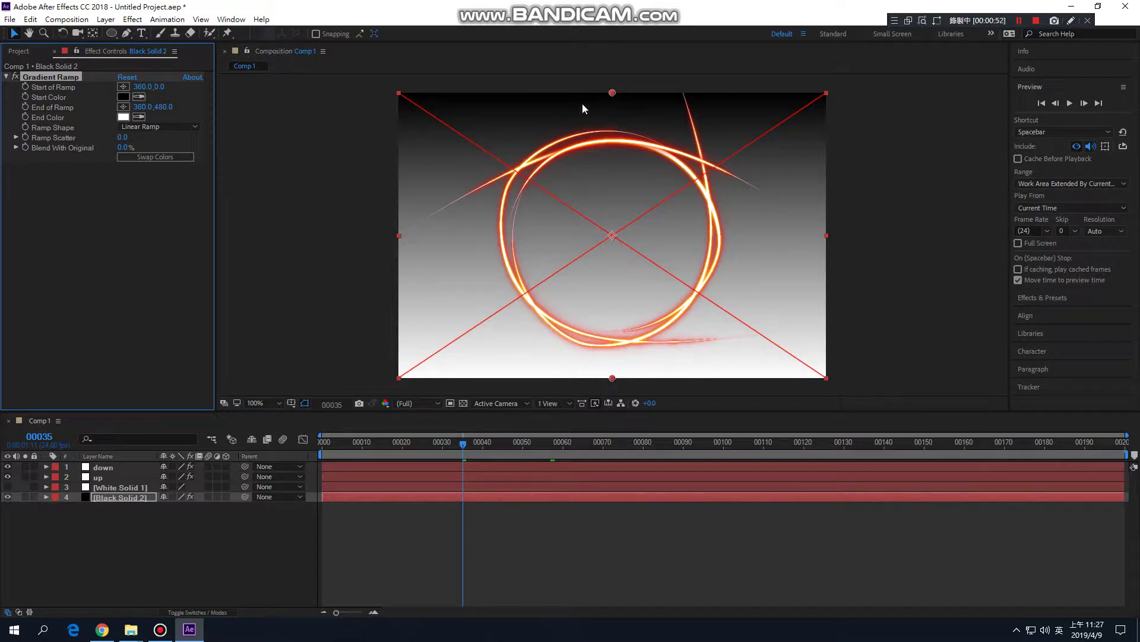
# Set the Gradient Ramp's end color to black
pyautogui.click(124, 117)
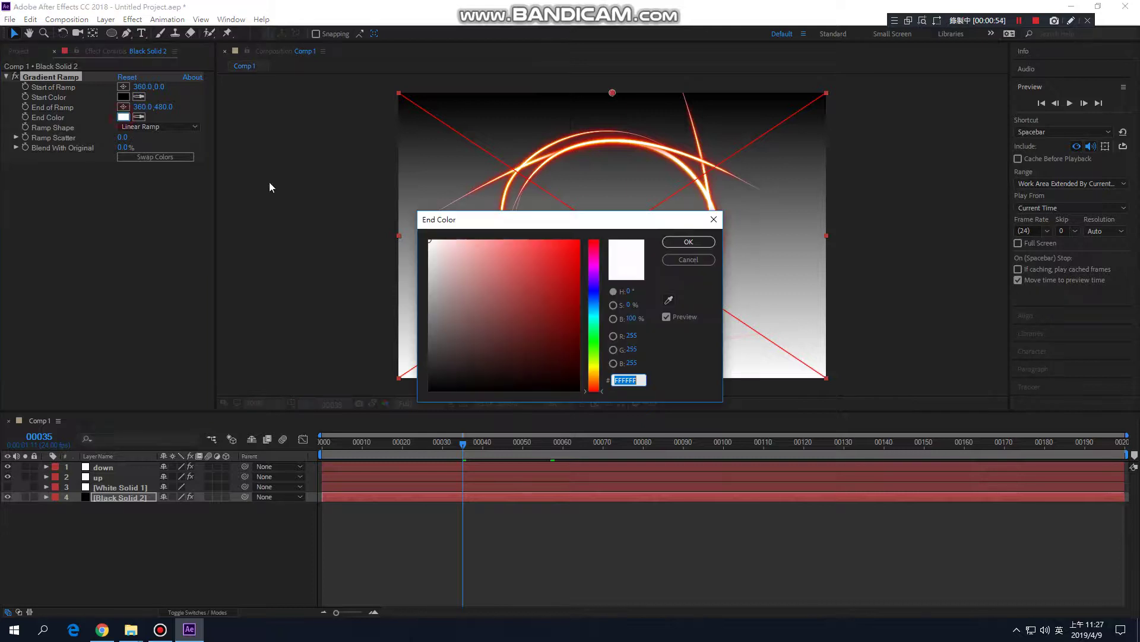
pyautogui.moveTo(683, 321); pyautogui.dragTo(634, 326)
pyautogui.click(689, 242)
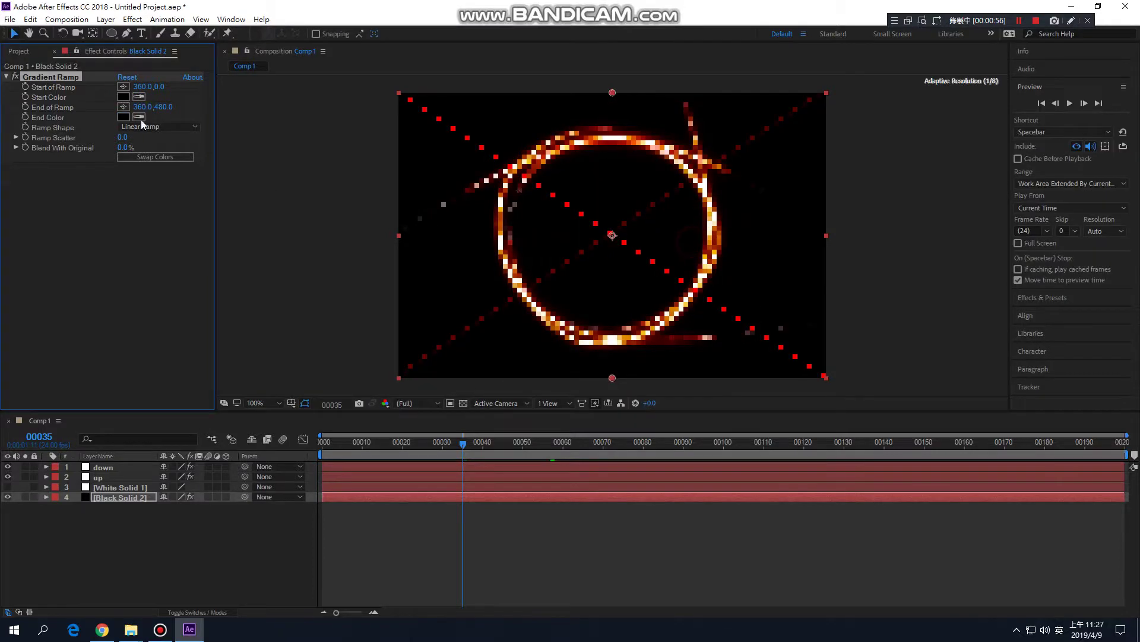
# Set the Gradient Ramp's start color to a dark red, about 330B0B, and its shape to Radial Ramp
pyautogui.click(125, 96)
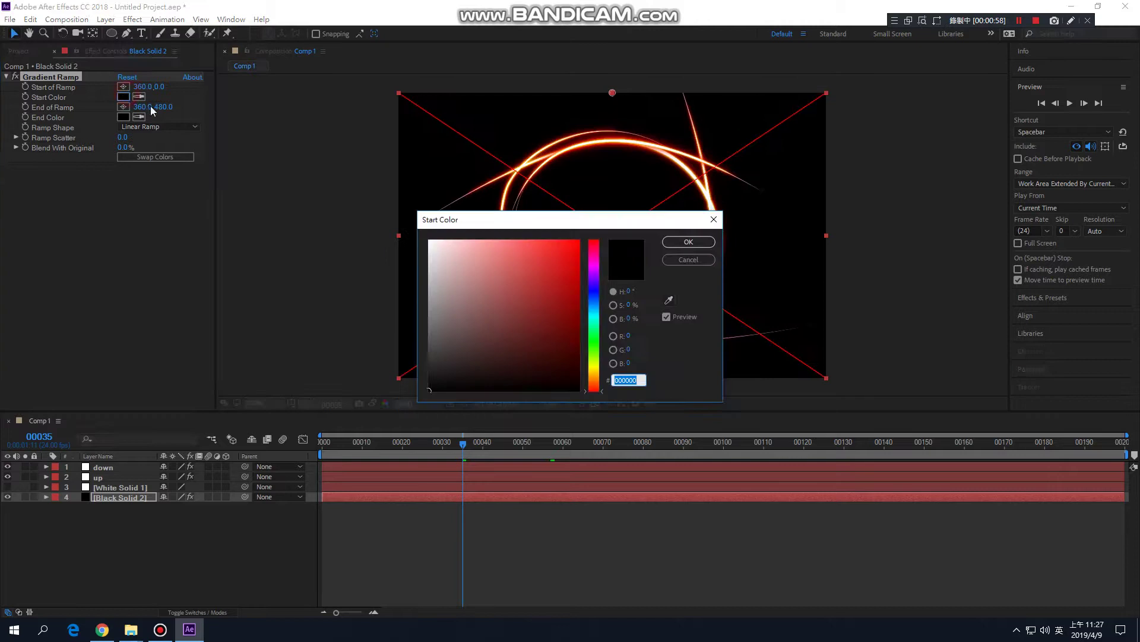
pyautogui.moveTo(548, 349); pyautogui.dragTo(547, 360)
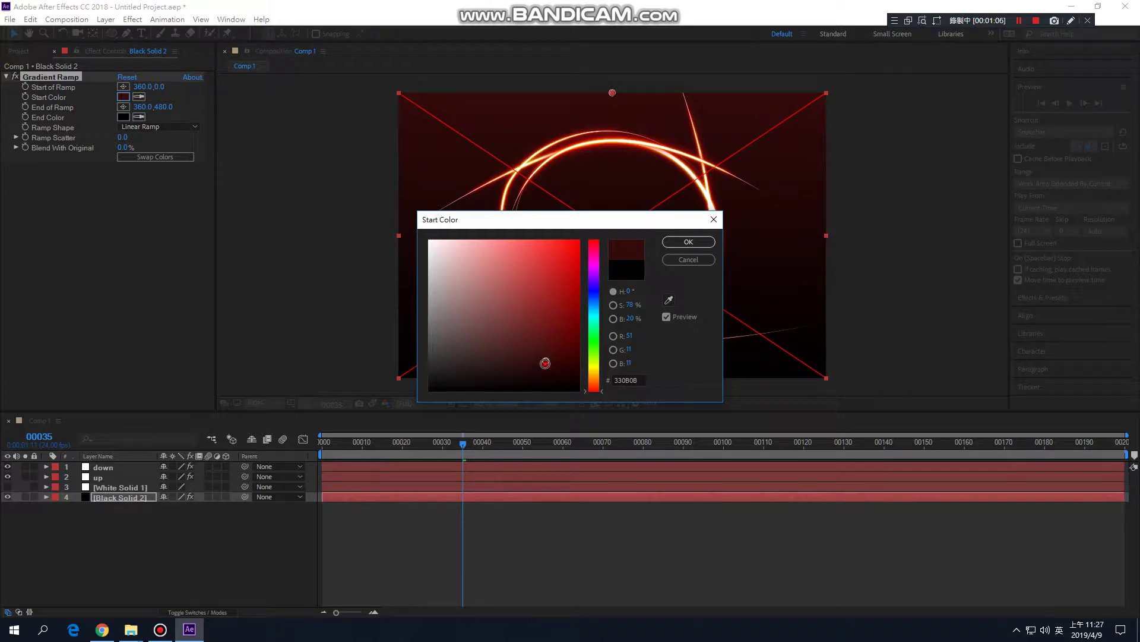
pyautogui.click(548, 360)
pyautogui.click(688, 242)
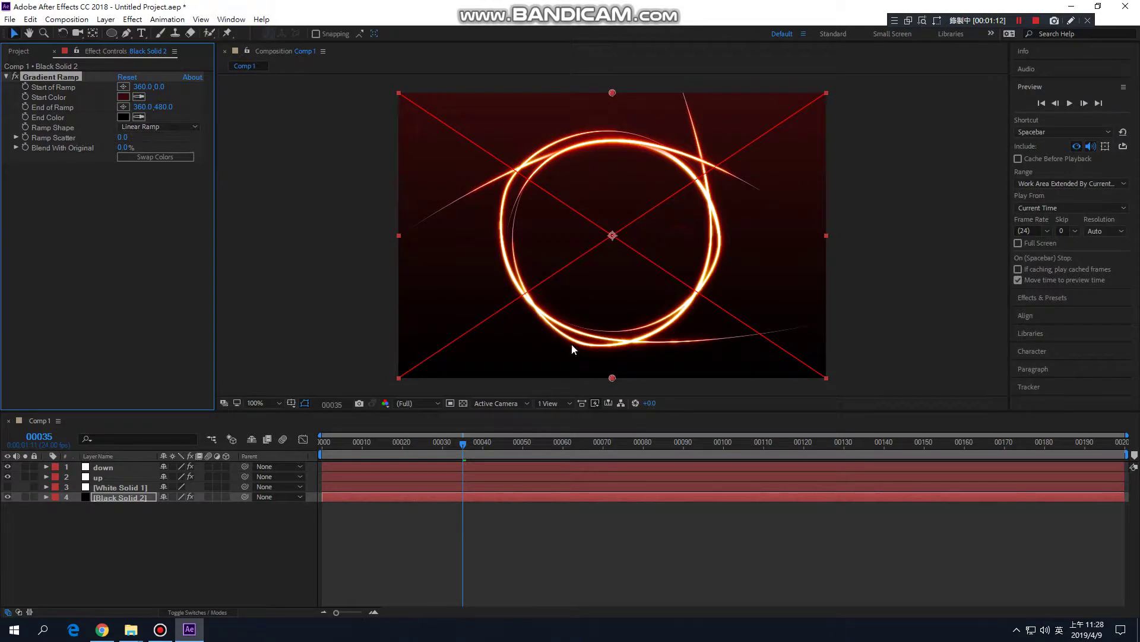
pyautogui.click(192, 126)
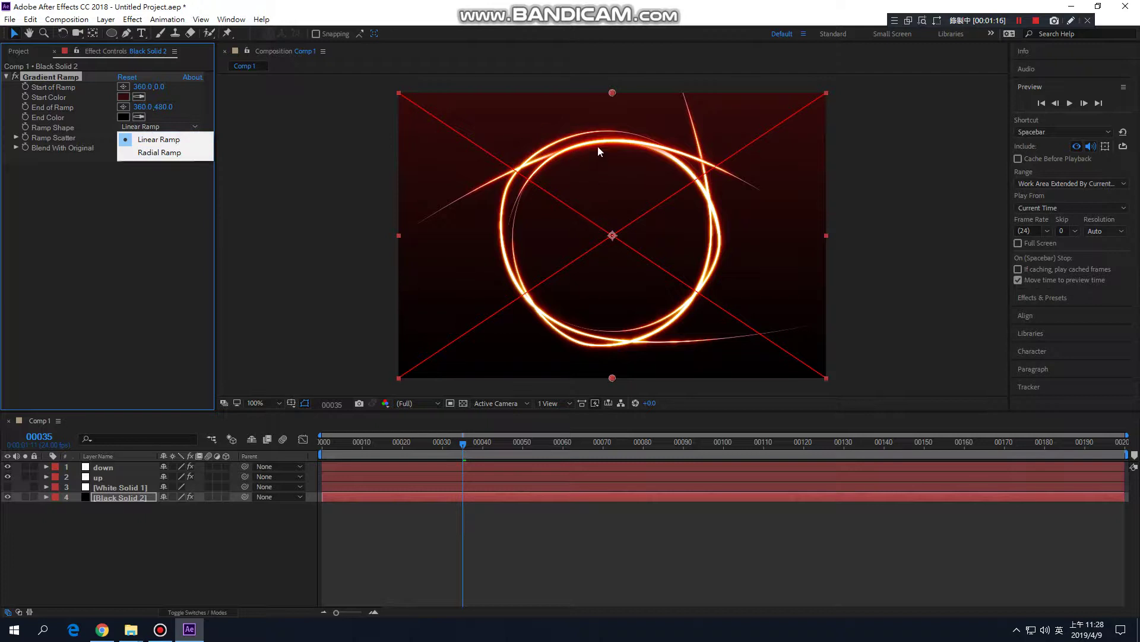
pyautogui.click(152, 154)
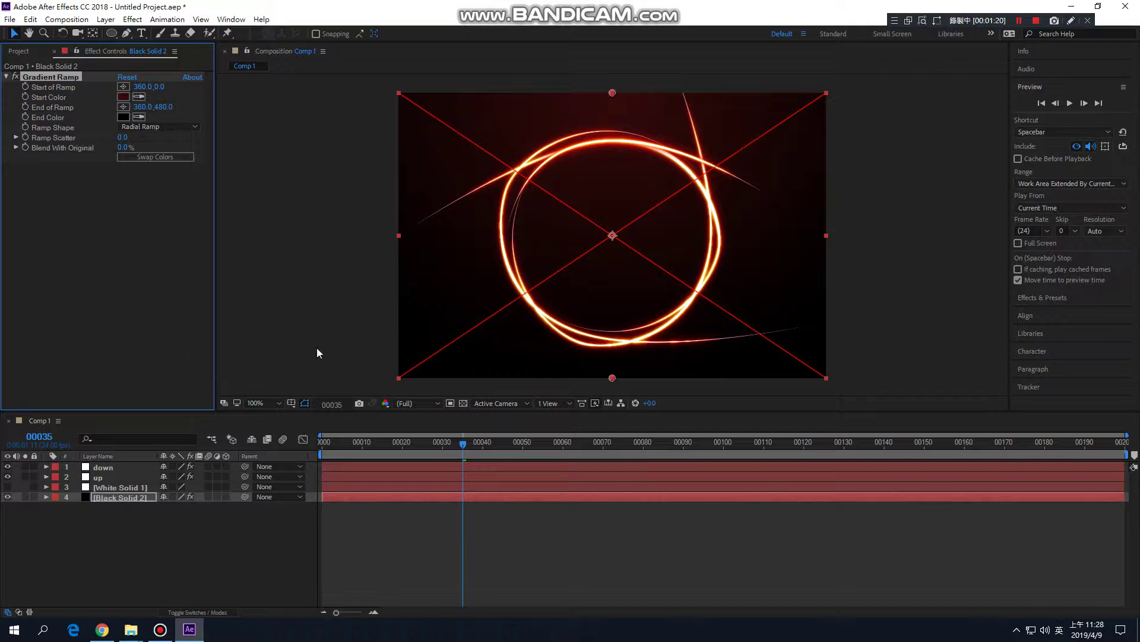
# Solo the Black Solid 2 layer to check its gradient, unsolo it, and scrub the light strokes to frame 41
pyautogui.click(122, 498)
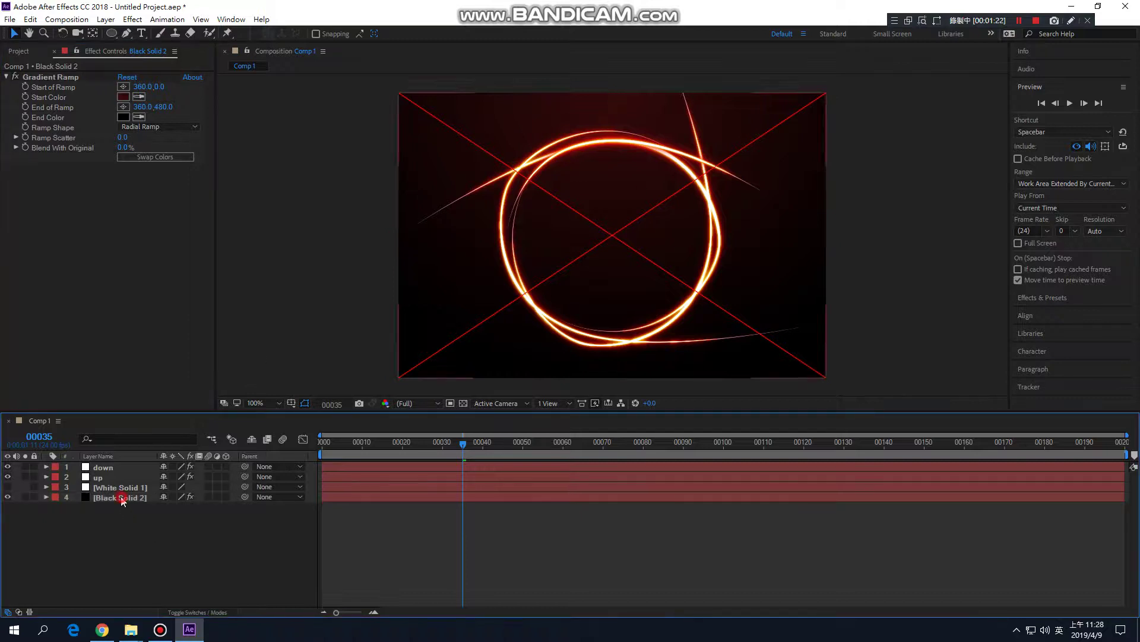
pyautogui.click(26, 496)
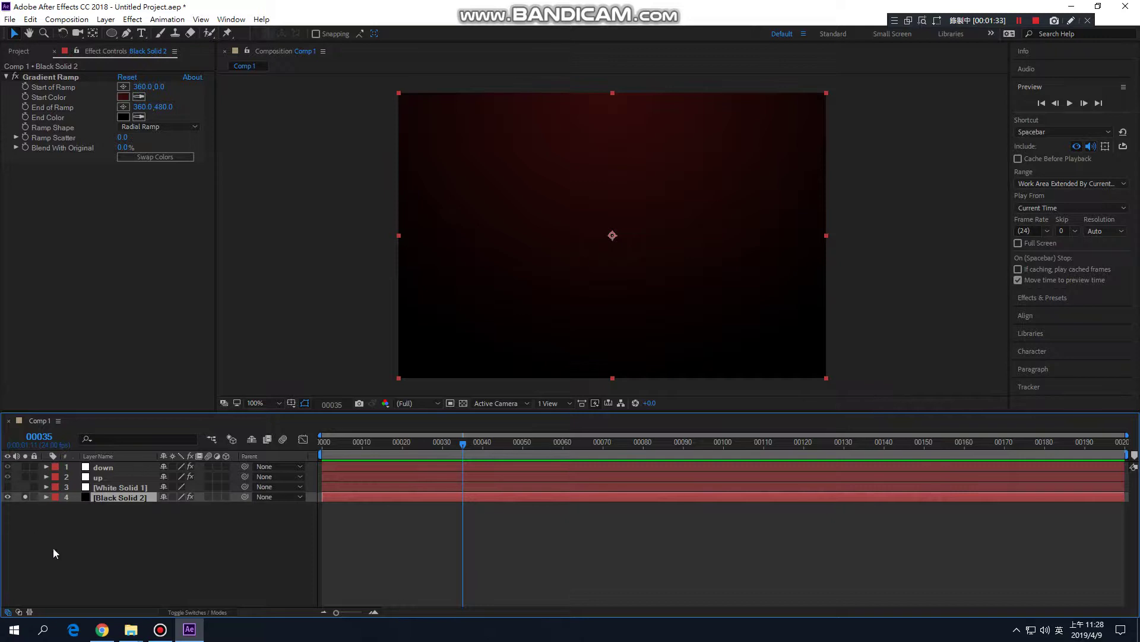
pyautogui.click(25, 497)
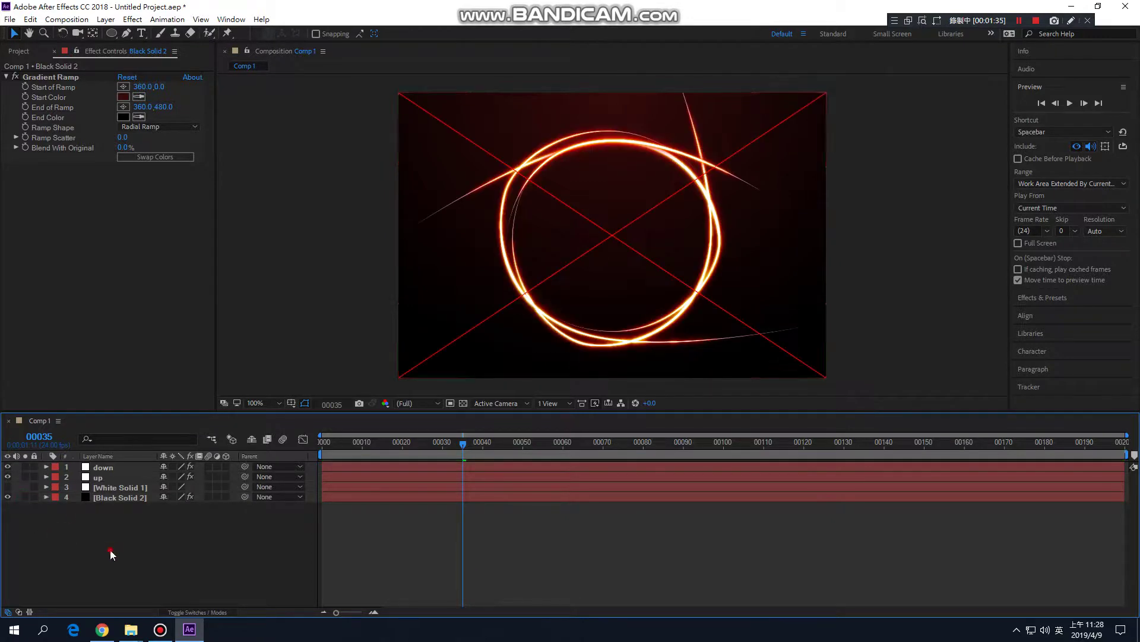
pyautogui.moveTo(436, 443); pyautogui.dragTo(486, 444)
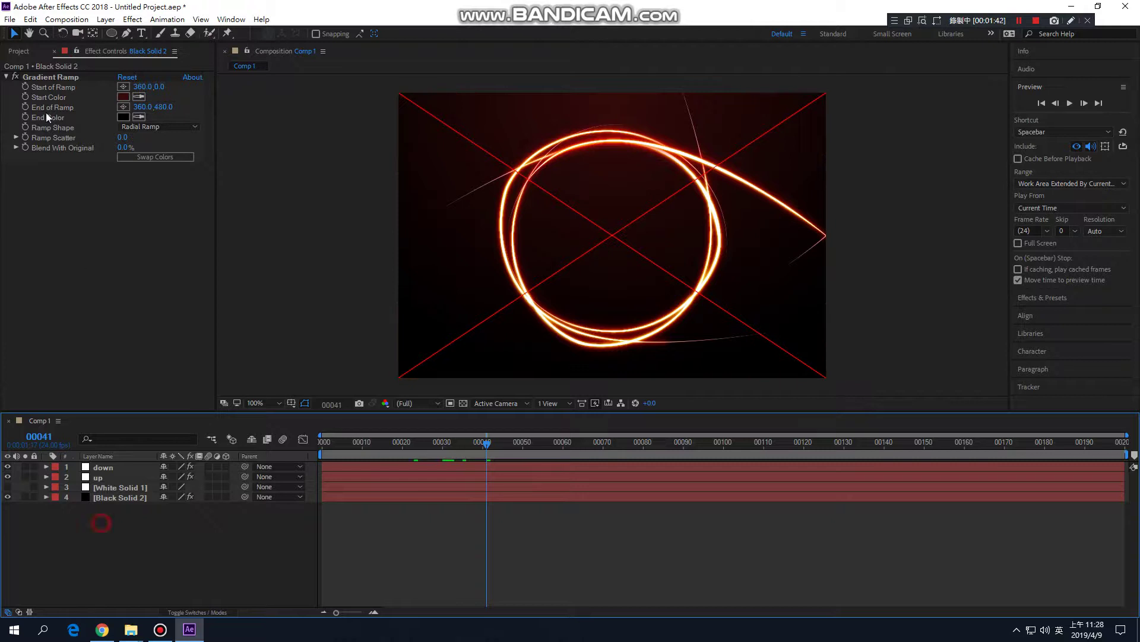
# Add eye.psd from the project to Comp 1 as the top layer
pyautogui.click(18, 52)
pyautogui.click(42, 183)
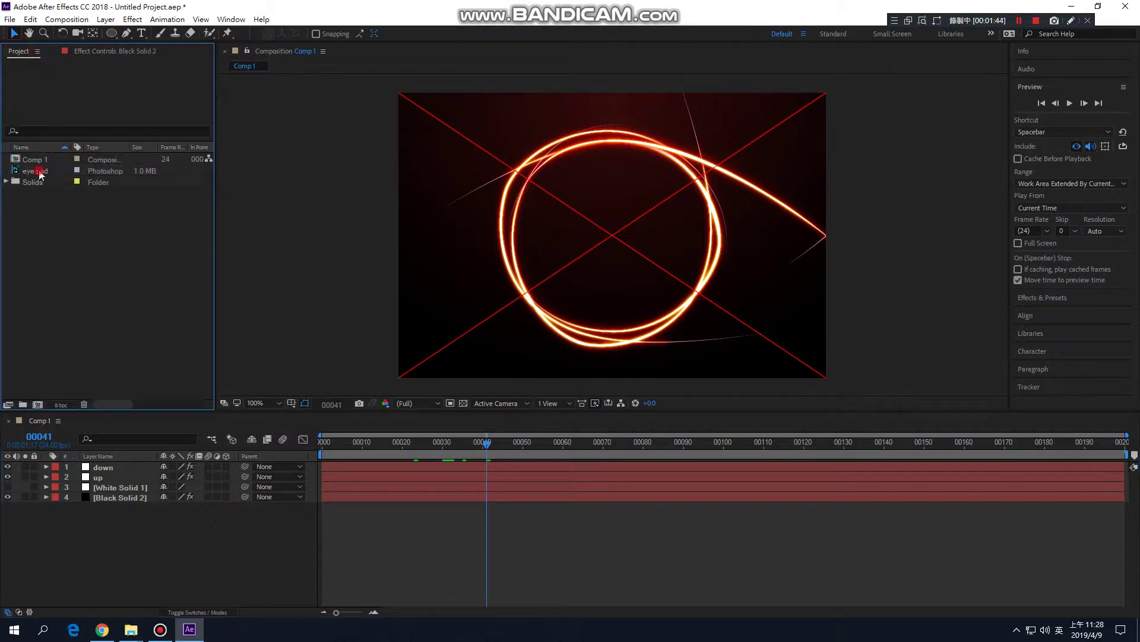
pyautogui.click(37, 171)
pyautogui.moveTo(50, 172); pyautogui.dragTo(145, 466)
pyautogui.click(151, 539)
pyautogui.click(125, 467)
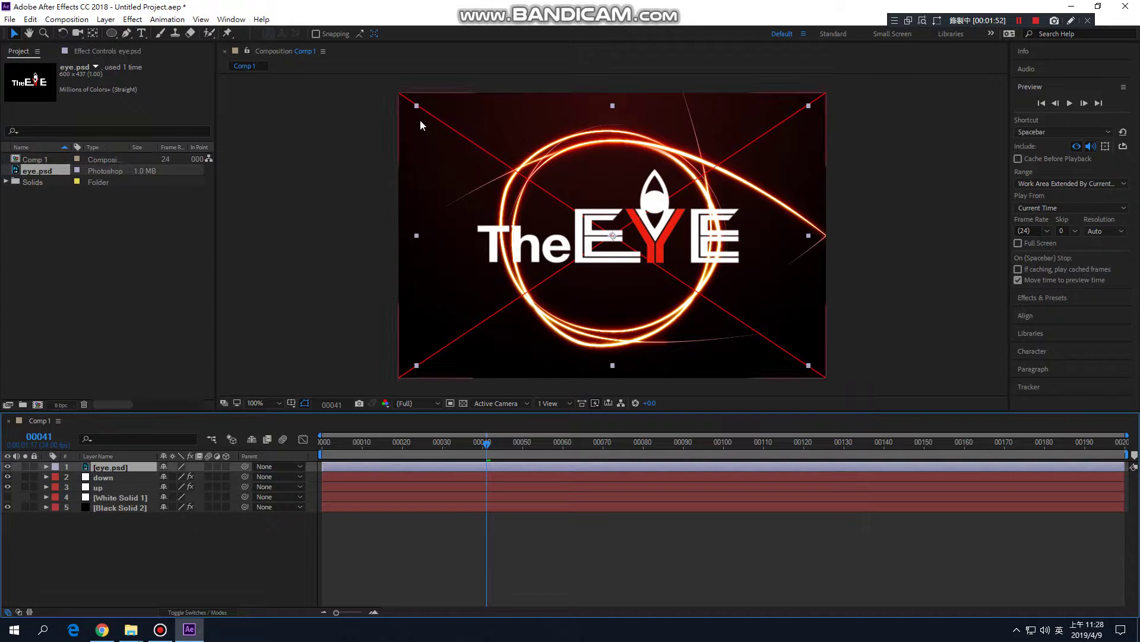
# Scale the eye.psd layer to 111%
pyautogui.click(106, 469)
pyautogui.press('s')
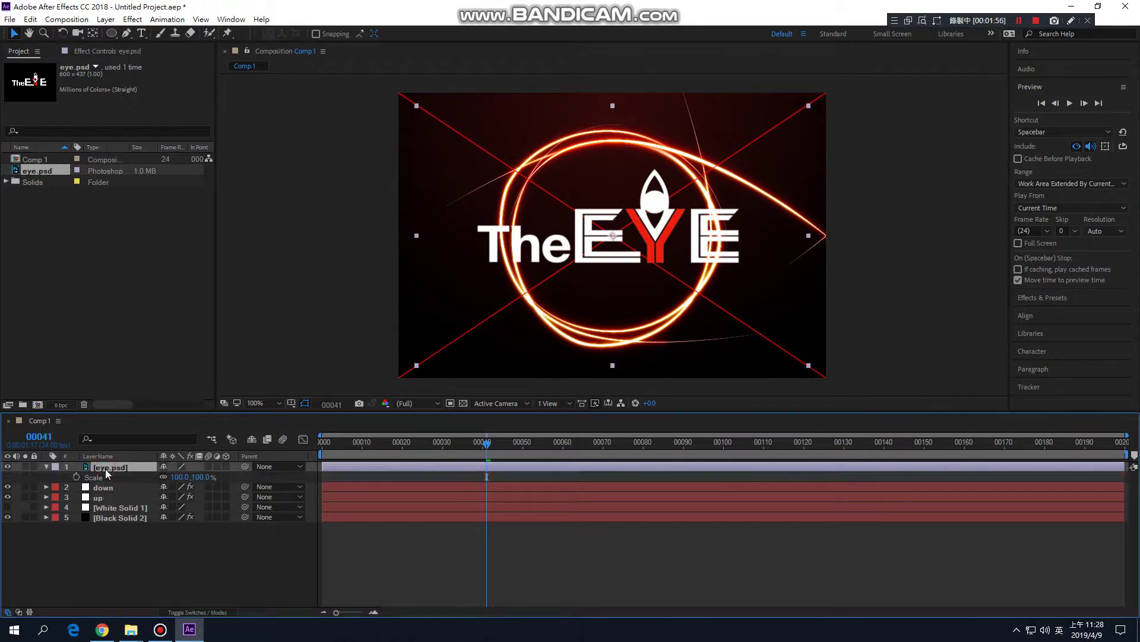
pyautogui.moveTo(175, 477); pyautogui.dragTo(182, 478)
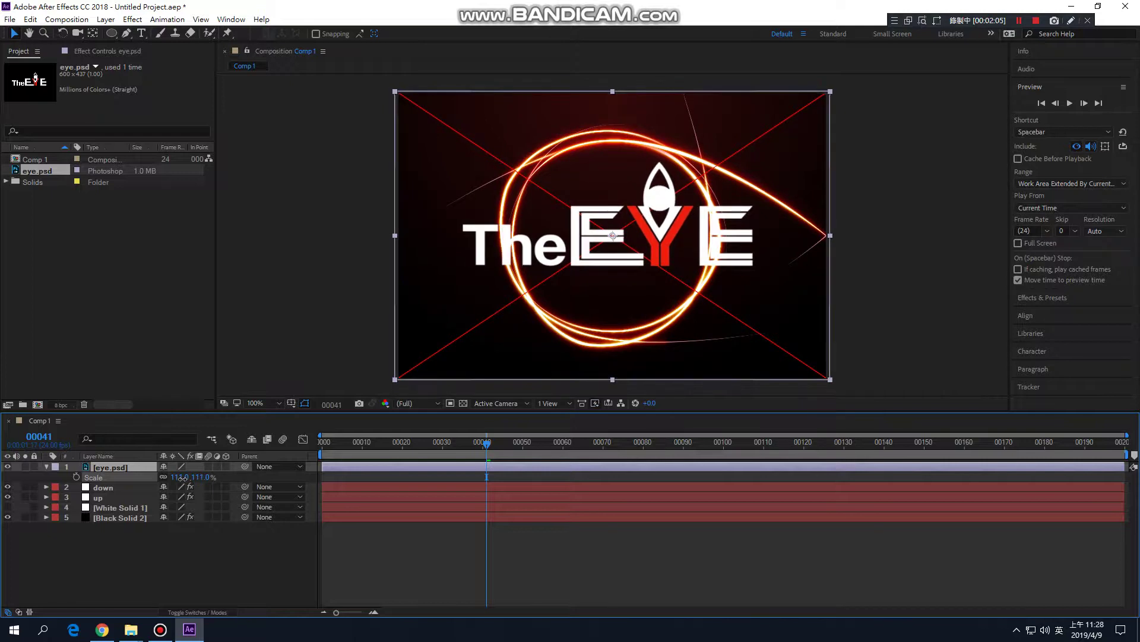
pyautogui.click(214, 574)
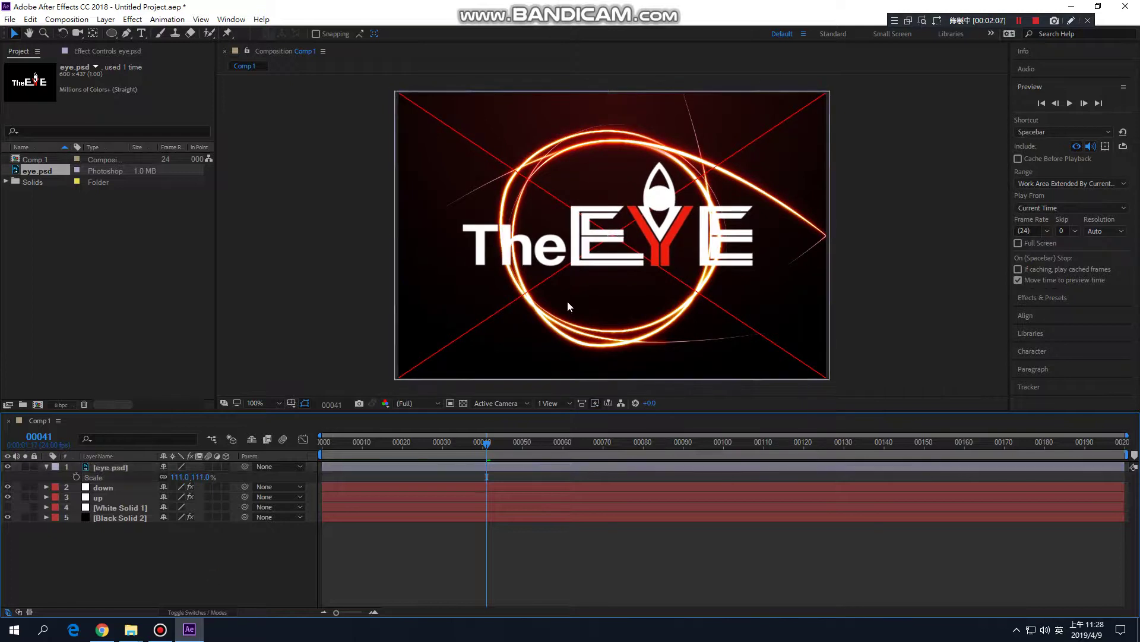
# Apply the Trapcode Shine effect to the eye.psd layer
pyautogui.click(117, 468)
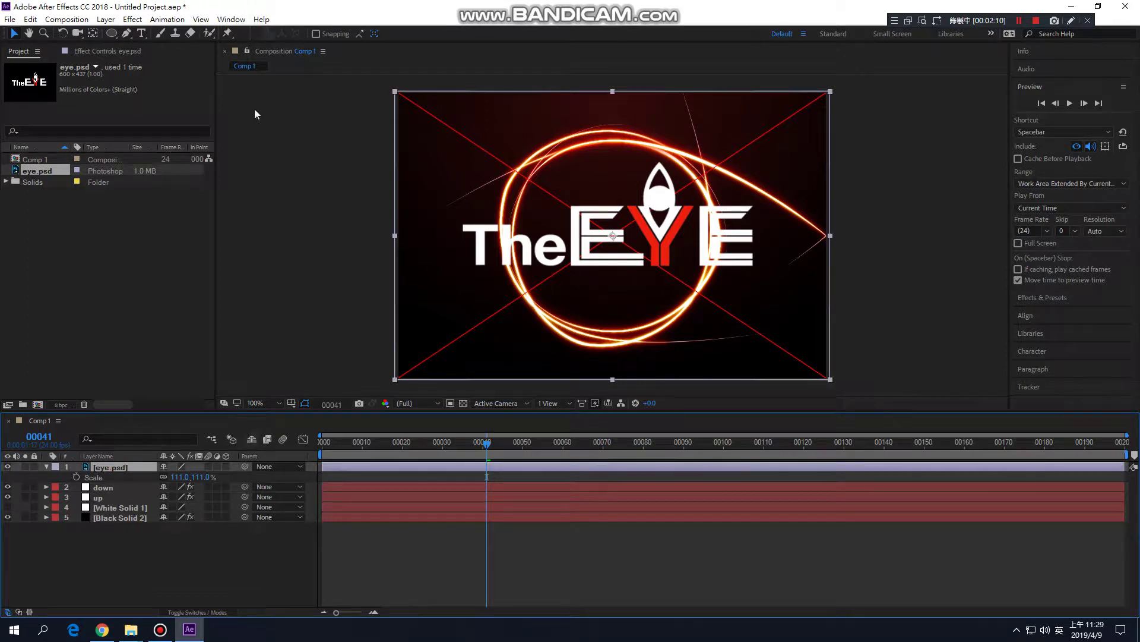
pyautogui.click(133, 20)
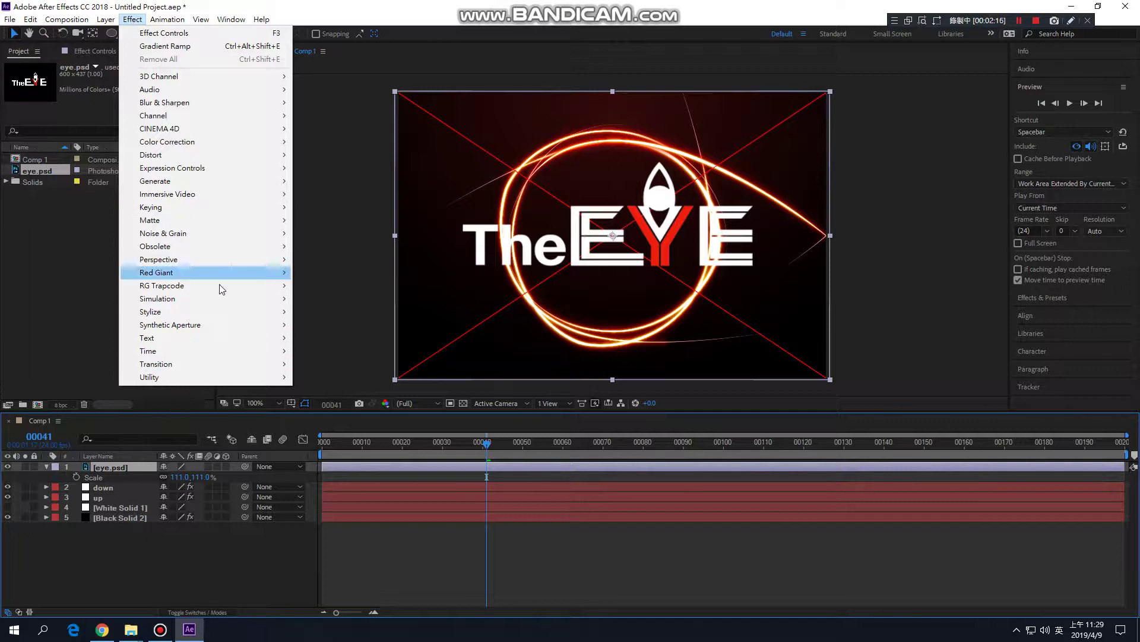
pyautogui.moveTo(242, 285)
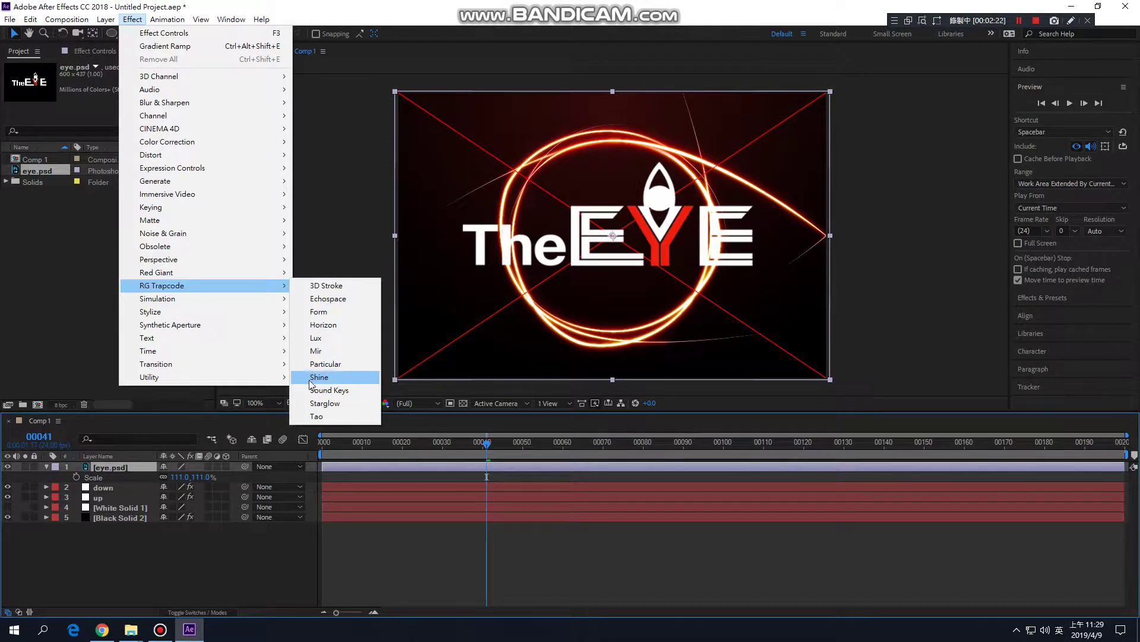
pyautogui.click(330, 381)
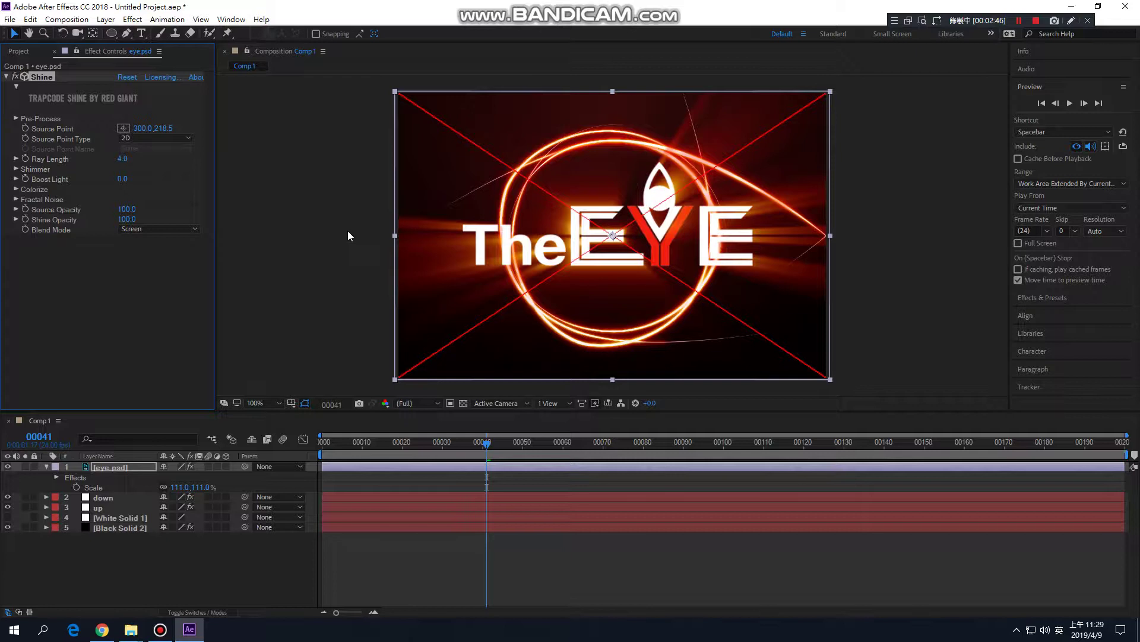
# Move Shine's source point beyond the logo's left side, to about -38, 223.5
pyautogui.click(143, 129)
pyautogui.moveTo(143, 129); pyautogui.dragTo(1, 150)
pyautogui.moveTo(121, 128); pyautogui.dragTo(213, 84)
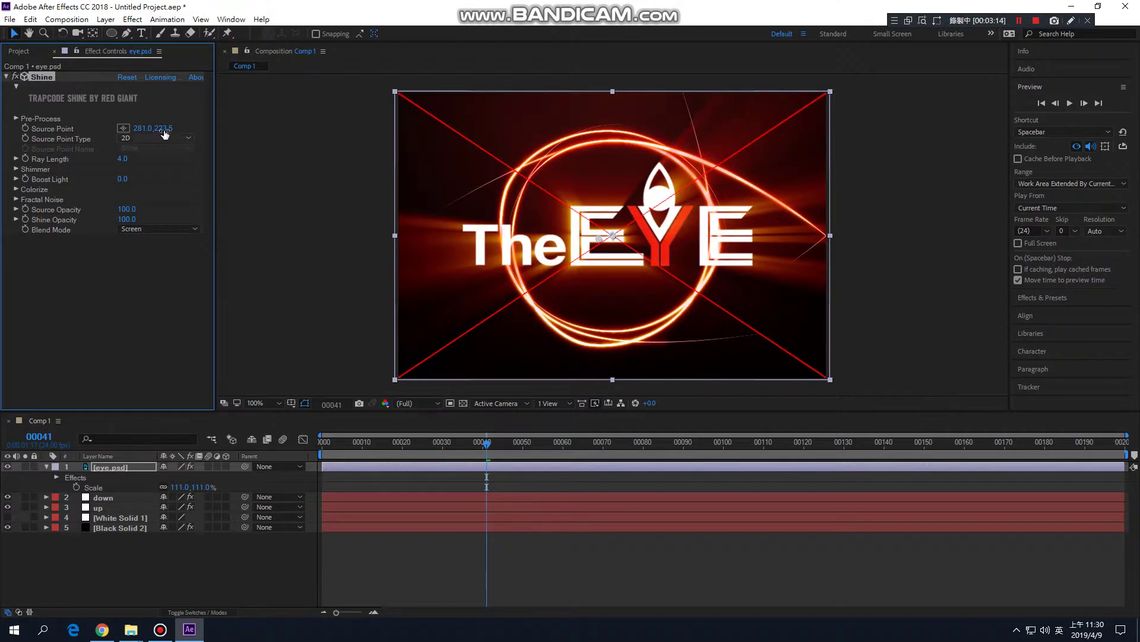
pyautogui.click(148, 129)
pyautogui.write('-3')
pyautogui.press('Return')
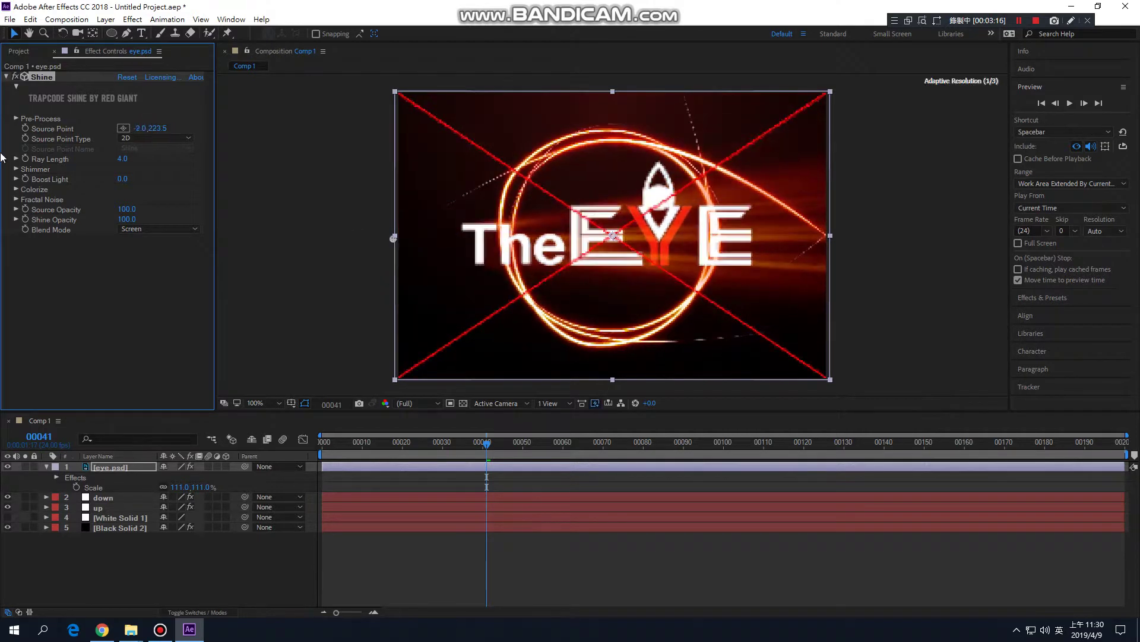
pyautogui.moveTo(392, 237); pyautogui.dragTo(367, 239)
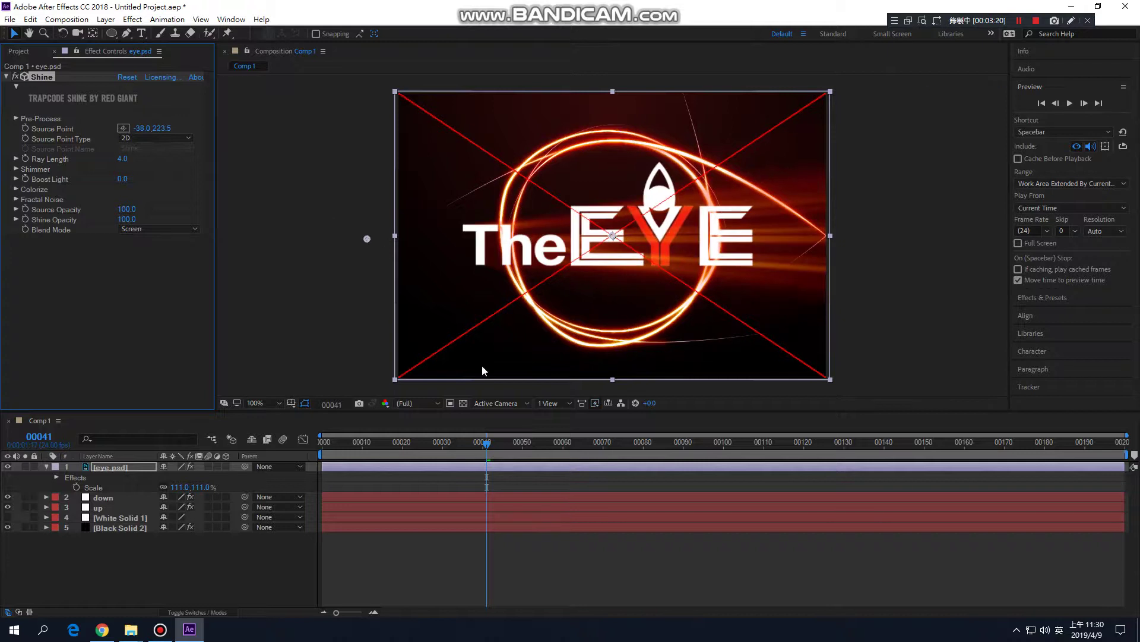
# Review the stroke animation and move the current time to frame 40
pyautogui.press('space')
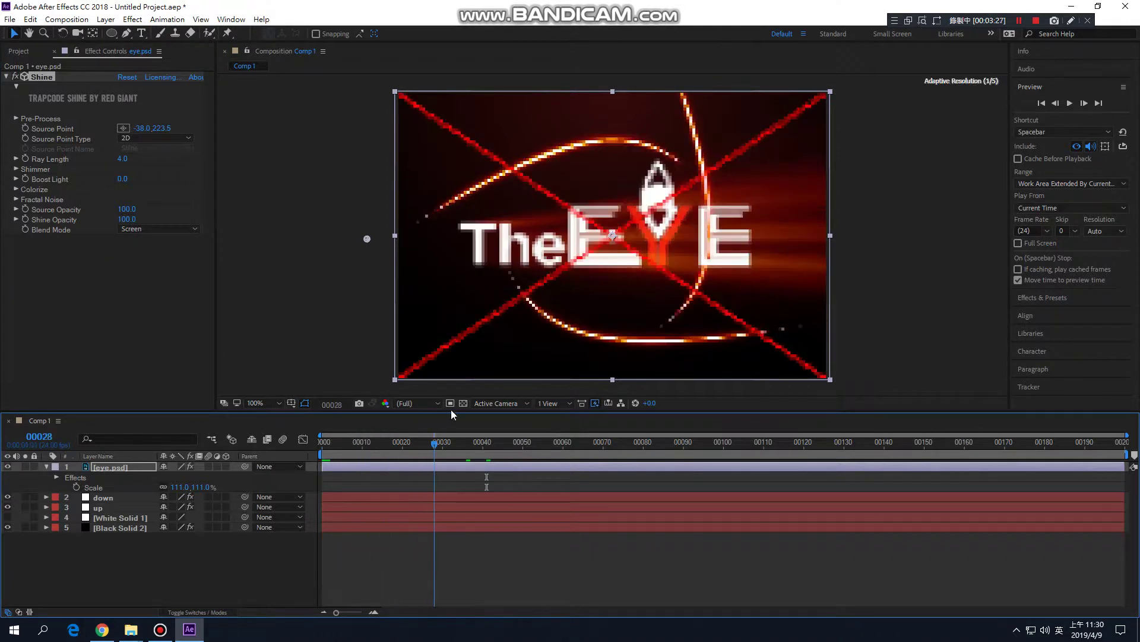
pyautogui.press('space')
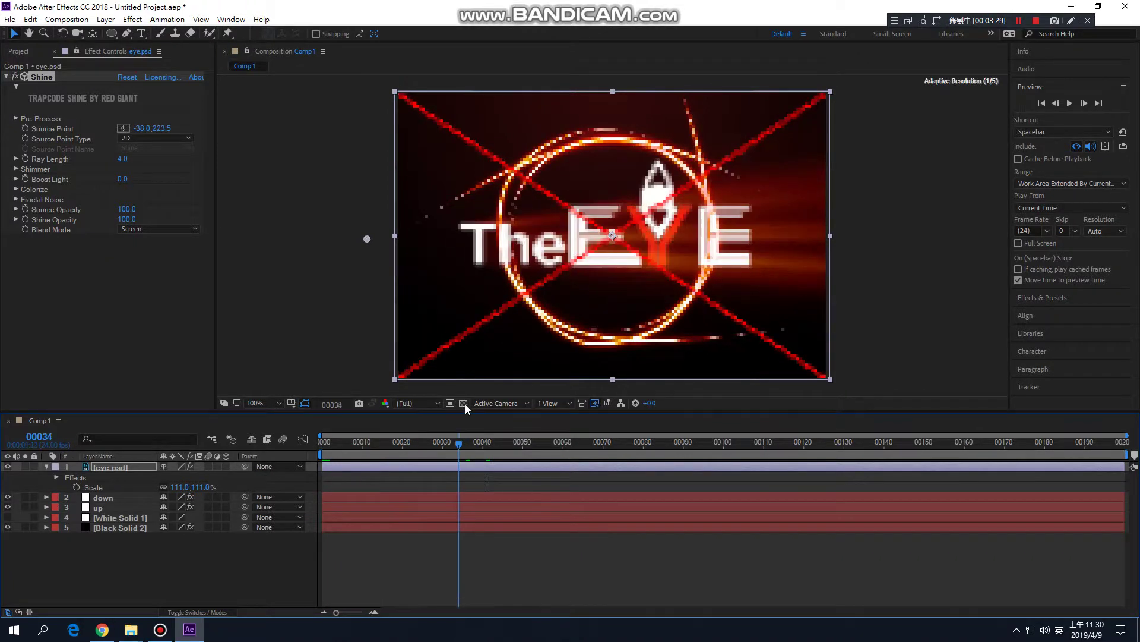
pyautogui.press('pagedown')
pyautogui.press('pagedown')
pyautogui.press('pagedown')
pyautogui.press('pagedown')
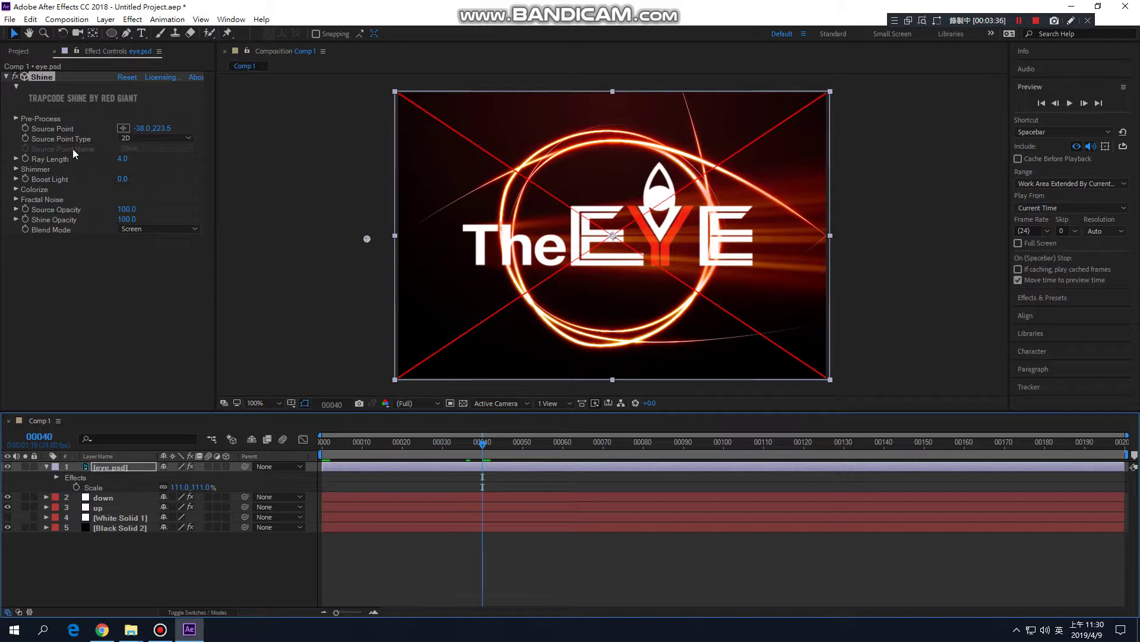
# Animate Shine's Source Point on eye.psd with keyframes at frame 40 and at frame 60, ending at about 665, 223.5 beyond the logo
pyautogui.click(24, 127)
pyautogui.moveTo(495, 447); pyautogui.dragTo(564, 447)
pyautogui.moveTo(141, 128)
pyautogui.mouseDown()
pyautogui.moveTo(596, 136)
pyautogui.moveTo(567, 138)
pyautogui.mouseUp()
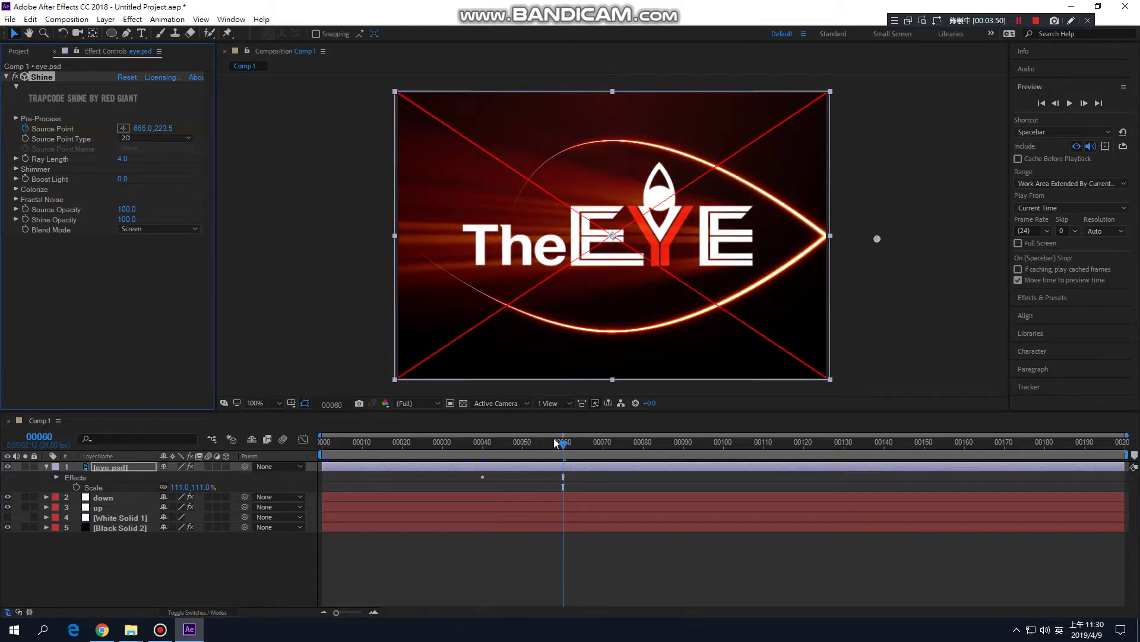
# Compare Shine's Ray Length at 16.4, 0 and 13.4 midway through the light sweep, and settle on 6.2
pyautogui.moveTo(555, 444); pyautogui.dragTo(511, 444)
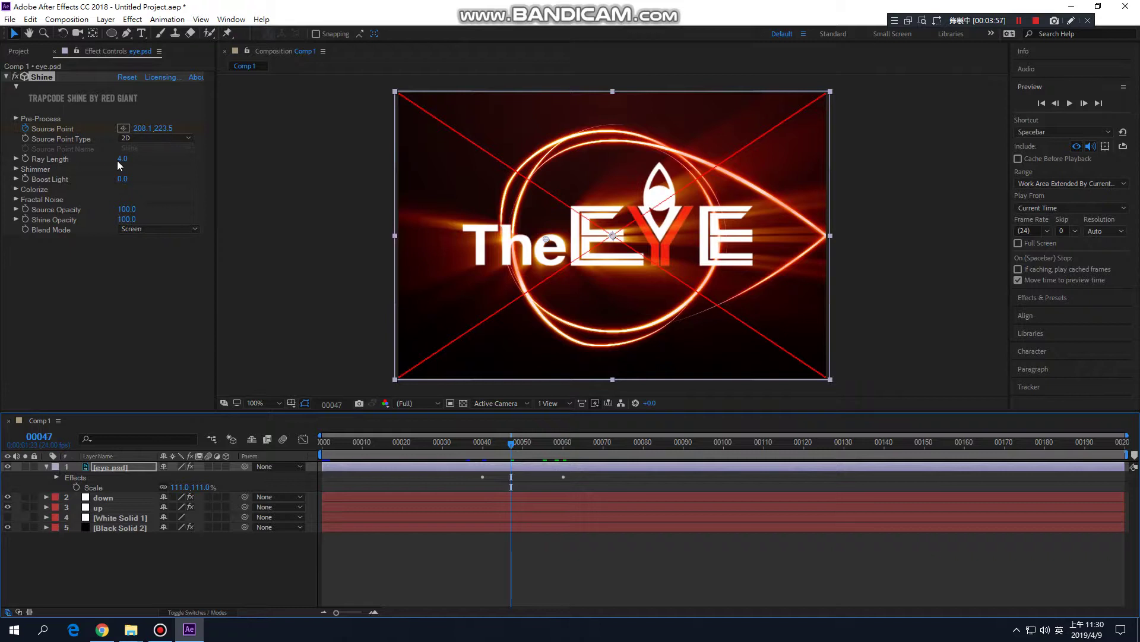
pyautogui.moveTo(123, 161); pyautogui.dragTo(227, 177)
pyautogui.moveTo(152, 172); pyautogui.dragTo(184, 176)
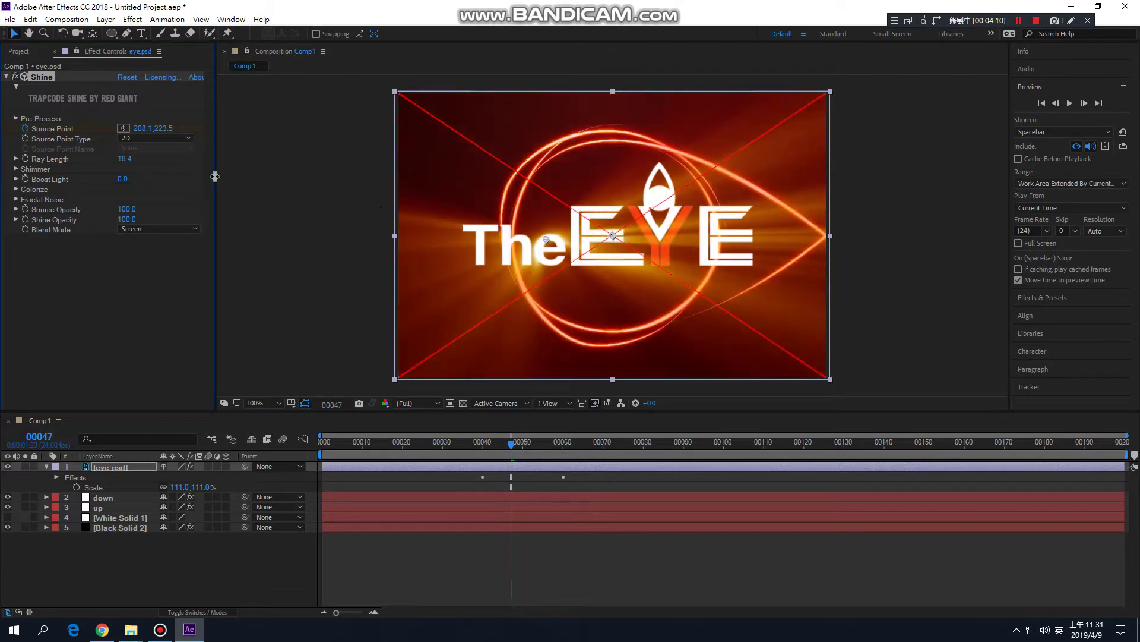
pyautogui.click(131, 158)
pyautogui.write('0')
pyautogui.press('Return')
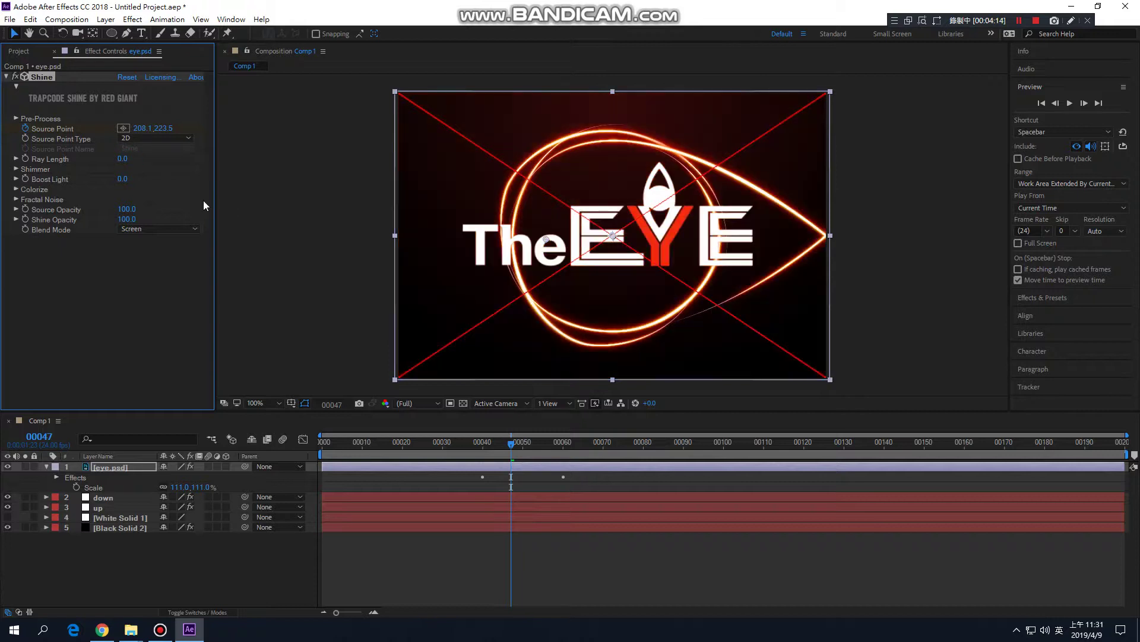
pyautogui.moveTo(129, 159); pyautogui.dragTo(190, 151)
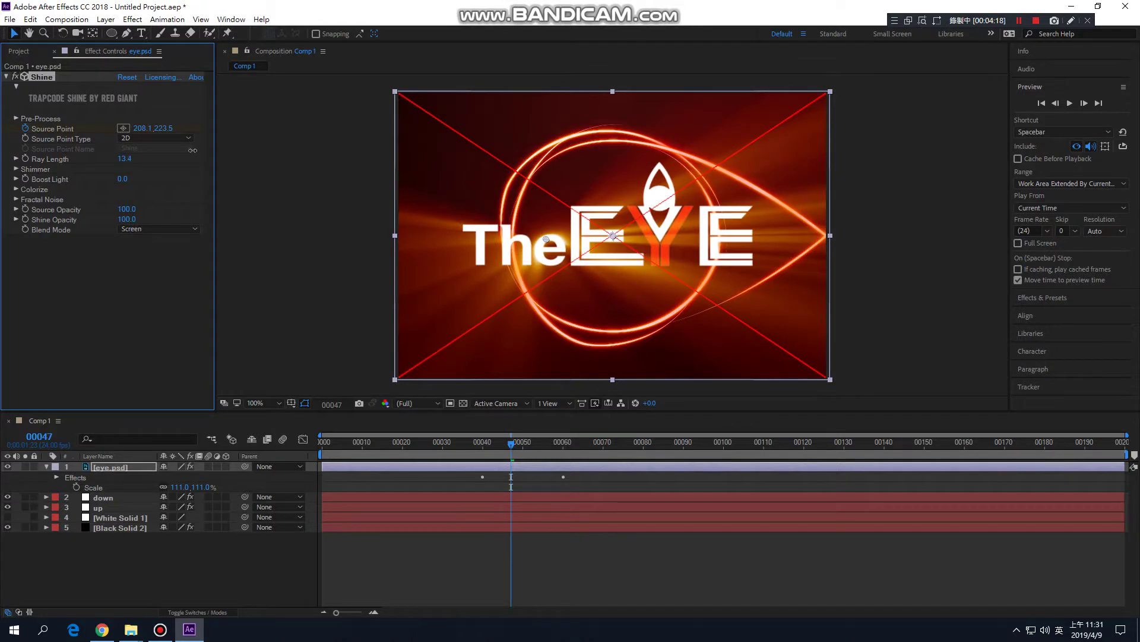
pyautogui.moveTo(509, 445)
pyautogui.mouseDown()
pyautogui.moveTo(490, 438)
pyautogui.moveTo(564, 435)
pyautogui.moveTo(497, 433)
pyautogui.moveTo(515, 429)
pyautogui.mouseUp()
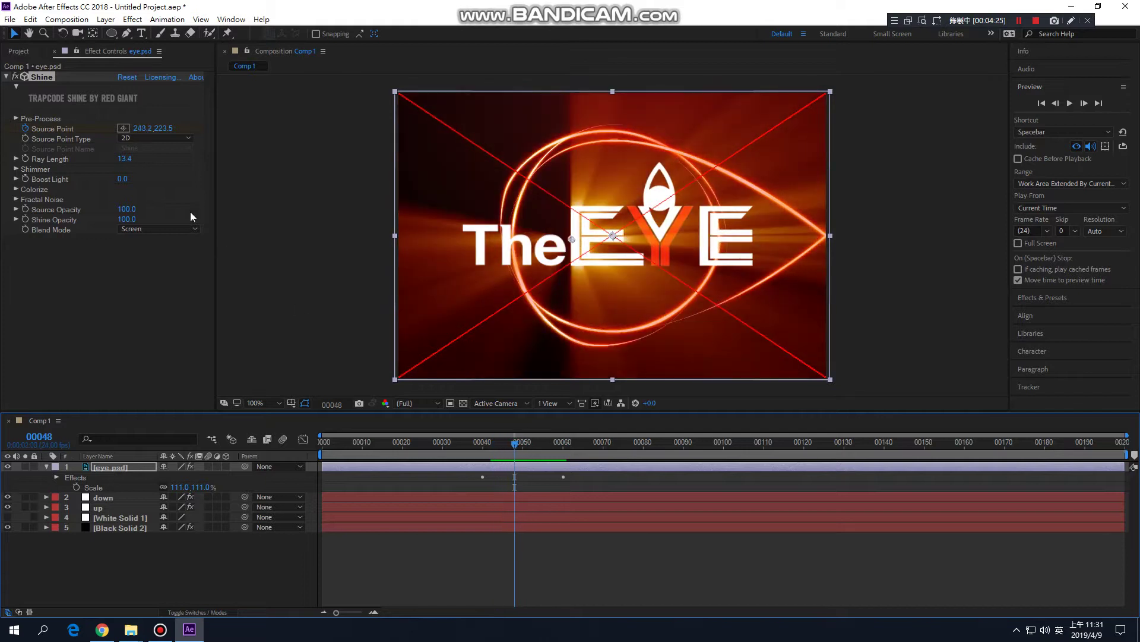
pyautogui.moveTo(125, 163); pyautogui.dragTo(92, 165)
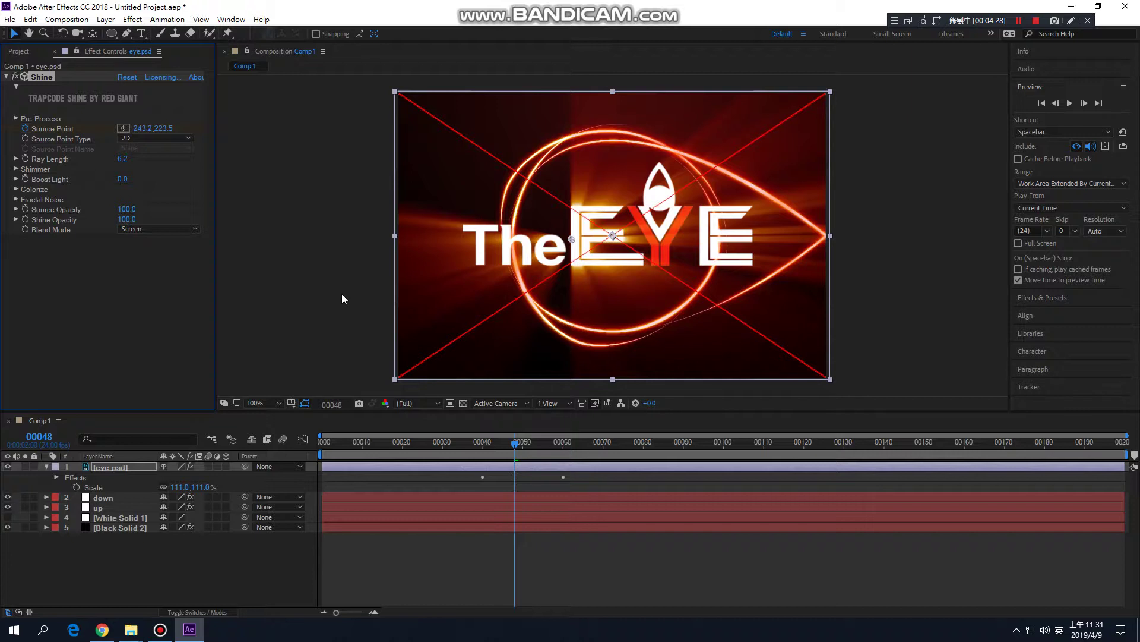
# Animate Shine's Ray Length from 6.2 at frame 57 to 0 at frame 60
pyautogui.moveTo(490, 449); pyautogui.dragTo(563, 433)
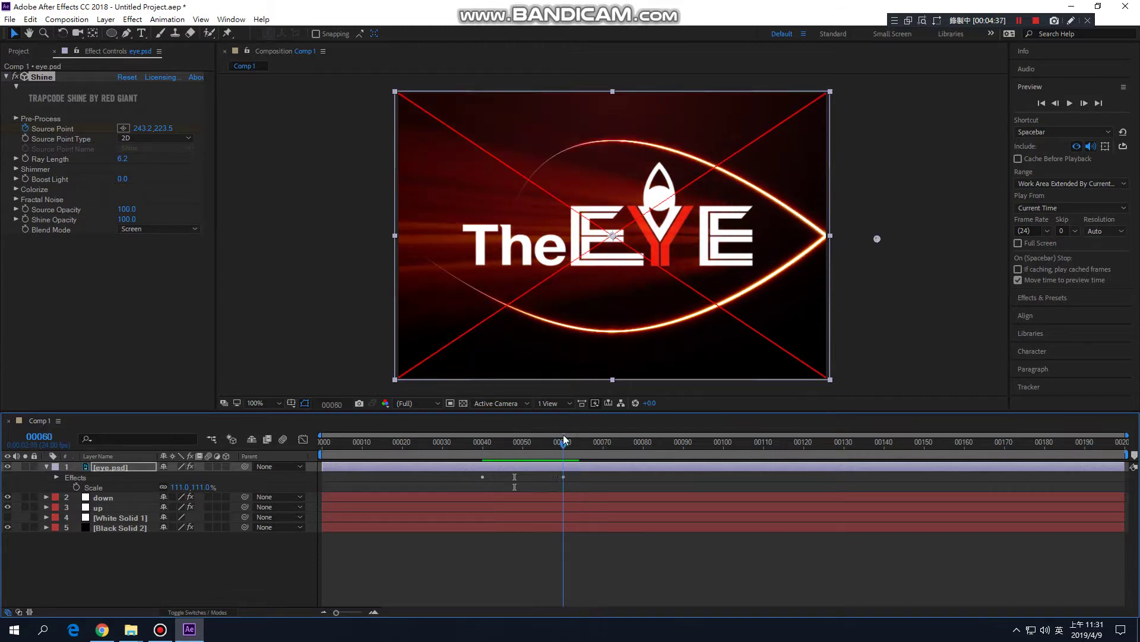
pyautogui.click(25, 159)
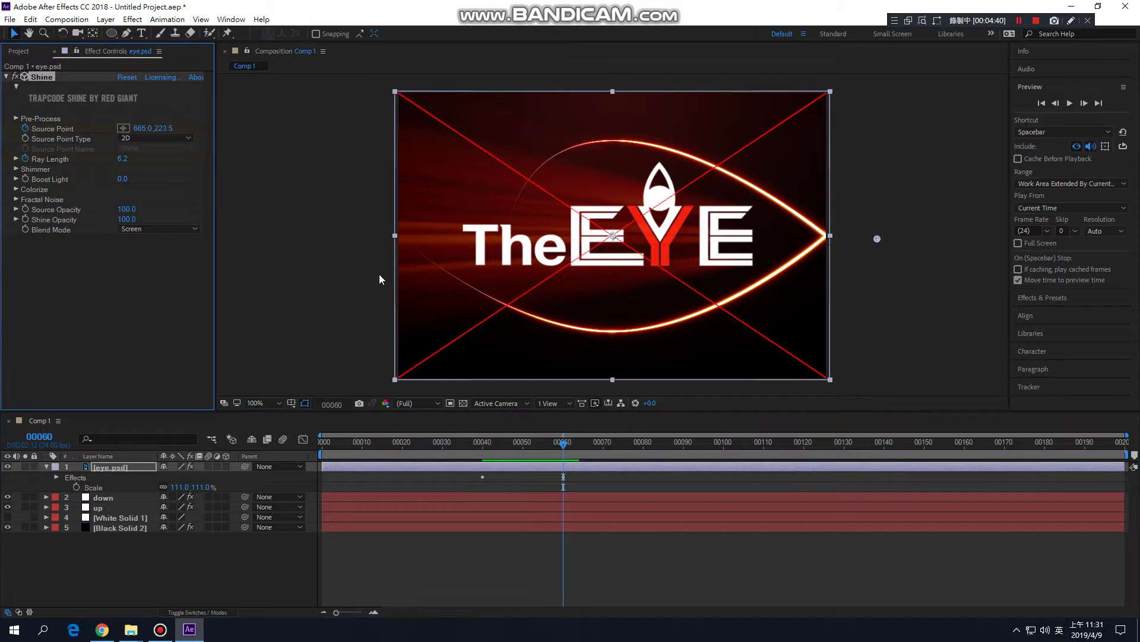
pyautogui.moveTo(563, 444); pyautogui.dragTo(550, 446)
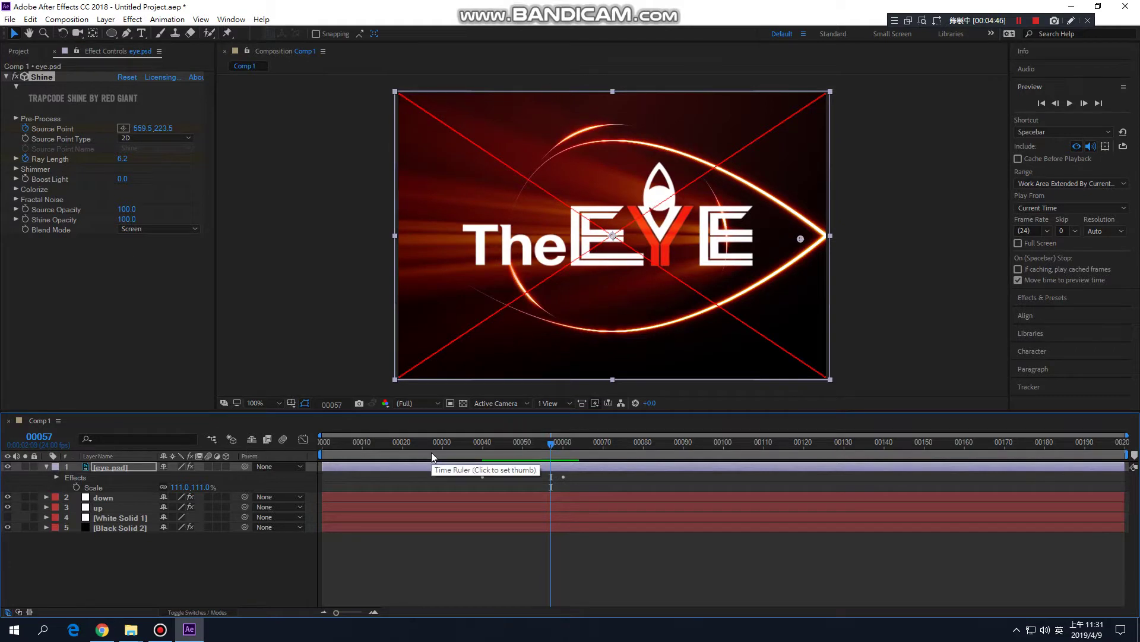
pyautogui.press('u')
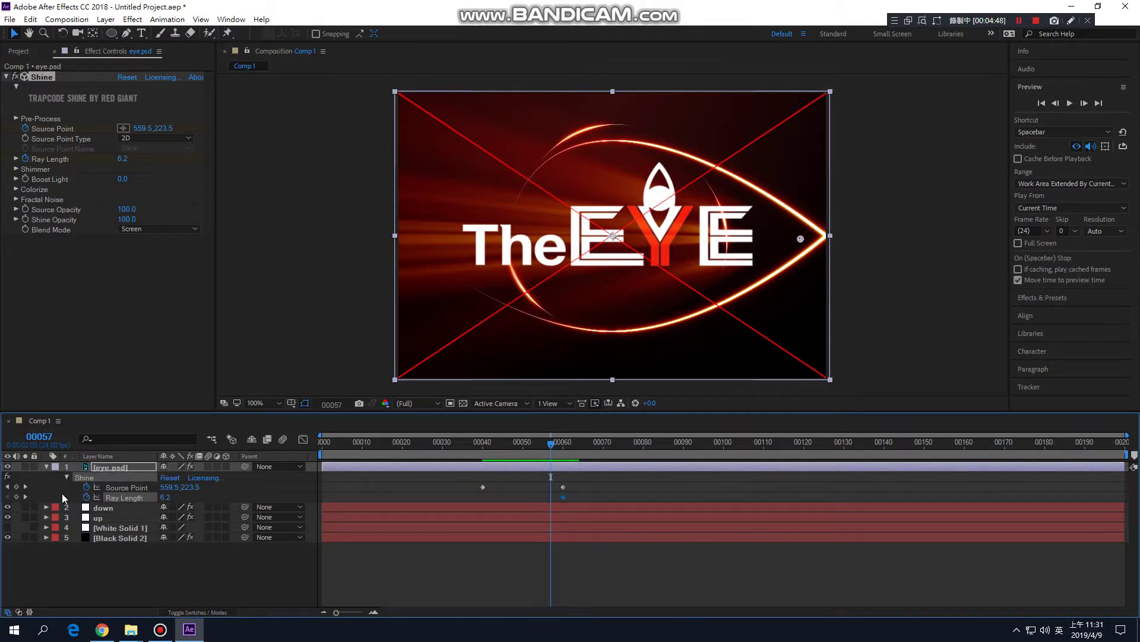
pyautogui.click(16, 497)
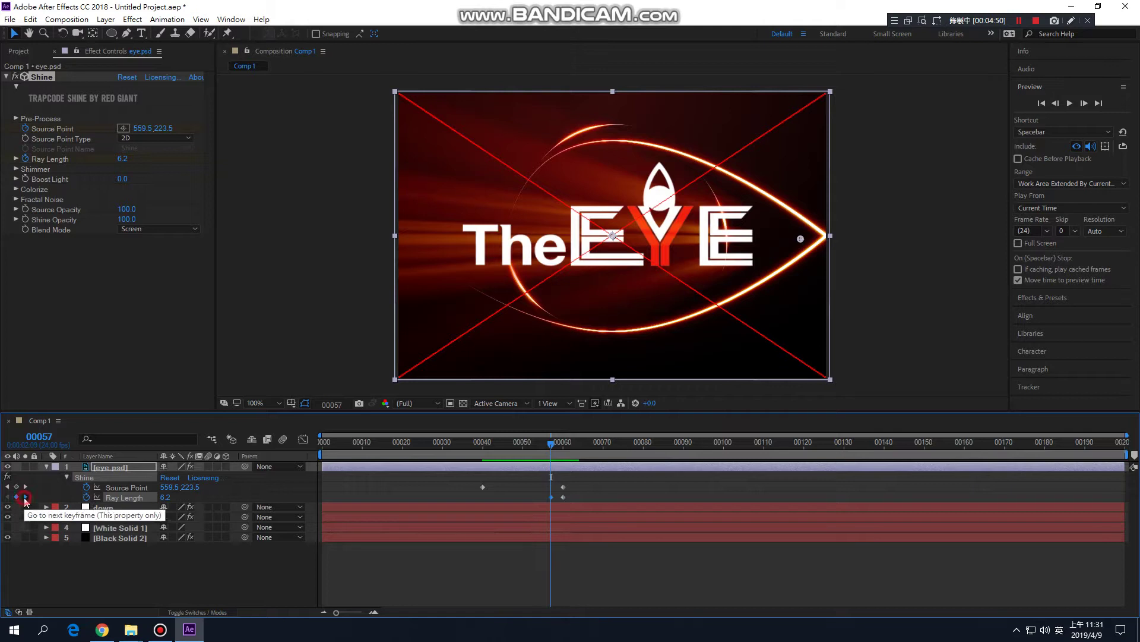
pyautogui.click(25, 496)
pyautogui.click(122, 156)
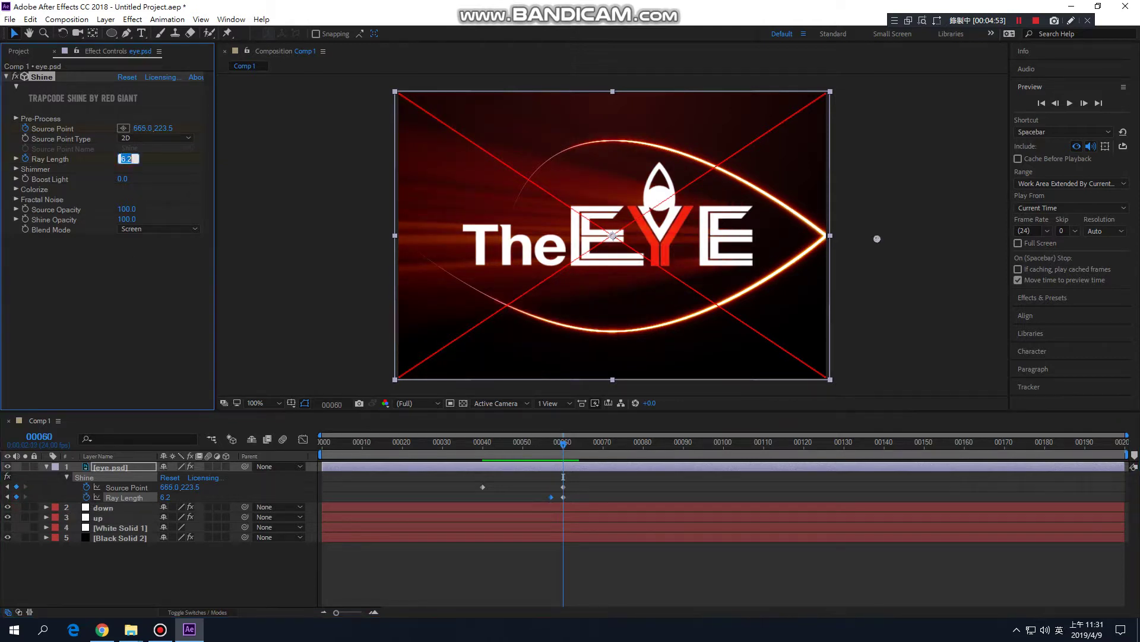
pyautogui.write('0')
pyautogui.press('Return')
# Move the first Ray Length keyframe to frame 62 and the last Source Point and Ray Length keyframes to frame 70
pyautogui.moveTo(550, 450); pyautogui.dragTo(573, 435)
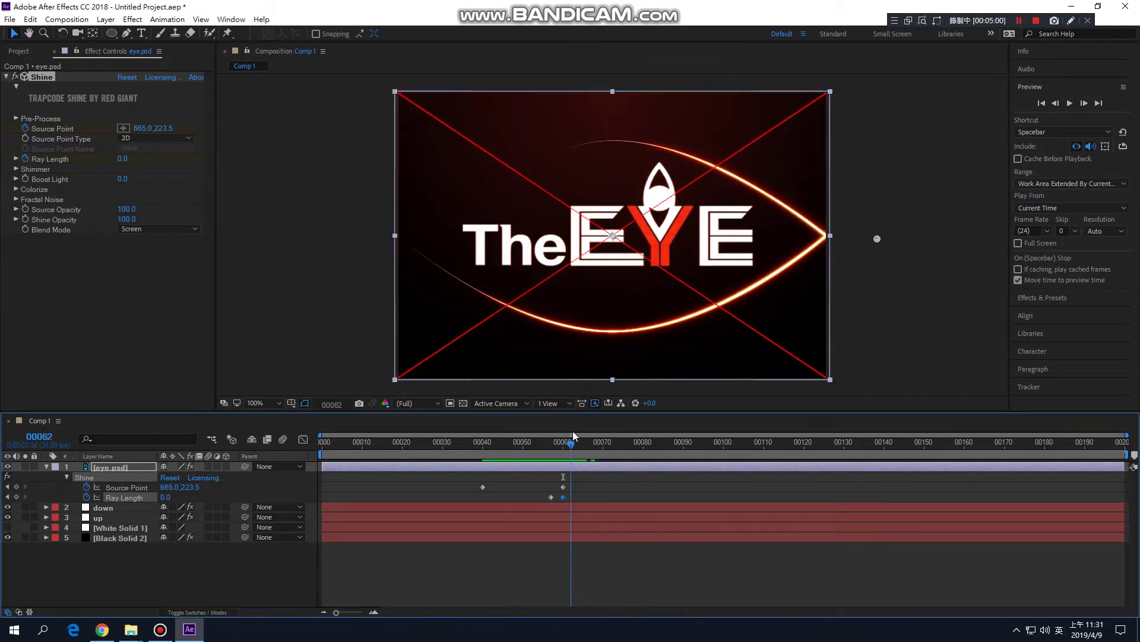
pyautogui.moveTo(586, 495)
pyautogui.mouseDown()
pyautogui.moveTo(540, 483)
pyautogui.moveTo(591, 490)
pyautogui.mouseUp()
pyautogui.moveTo(560, 444); pyautogui.dragTo(596, 444)
pyautogui.moveTo(606, 499)
pyautogui.mouseDown()
pyautogui.moveTo(572, 496)
pyautogui.moveTo(603, 491)
pyautogui.mouseUp()
pyautogui.moveTo(594, 444); pyautogui.dragTo(555, 442)
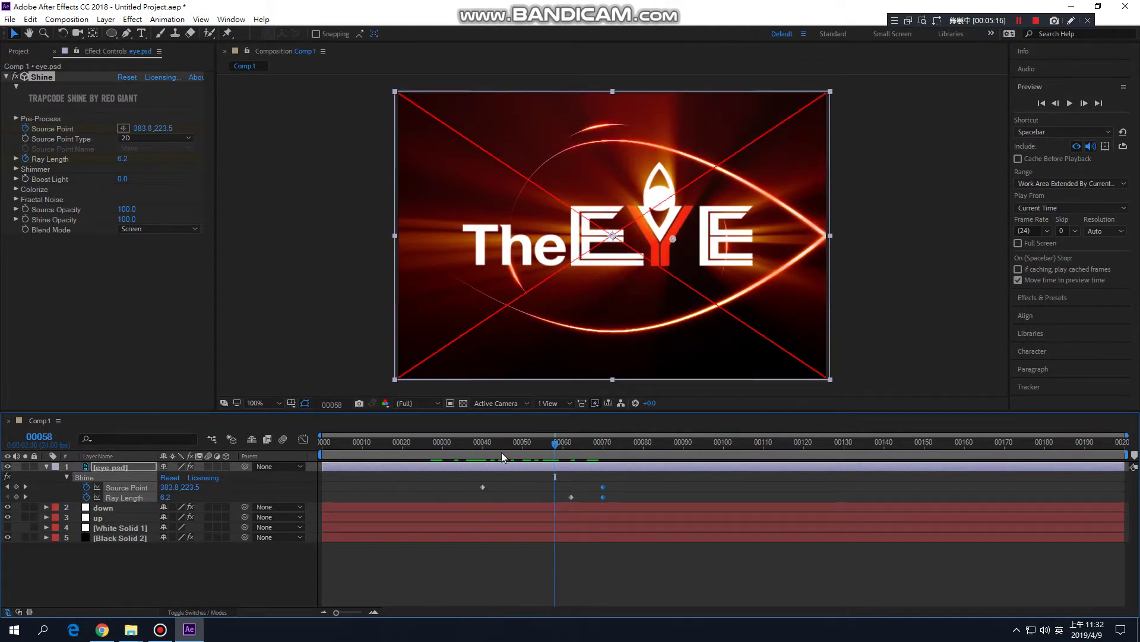
# Return the current time to frame 40 and select only the eye.psd layer
pyautogui.moveTo(470, 444); pyautogui.dragTo(482, 468)
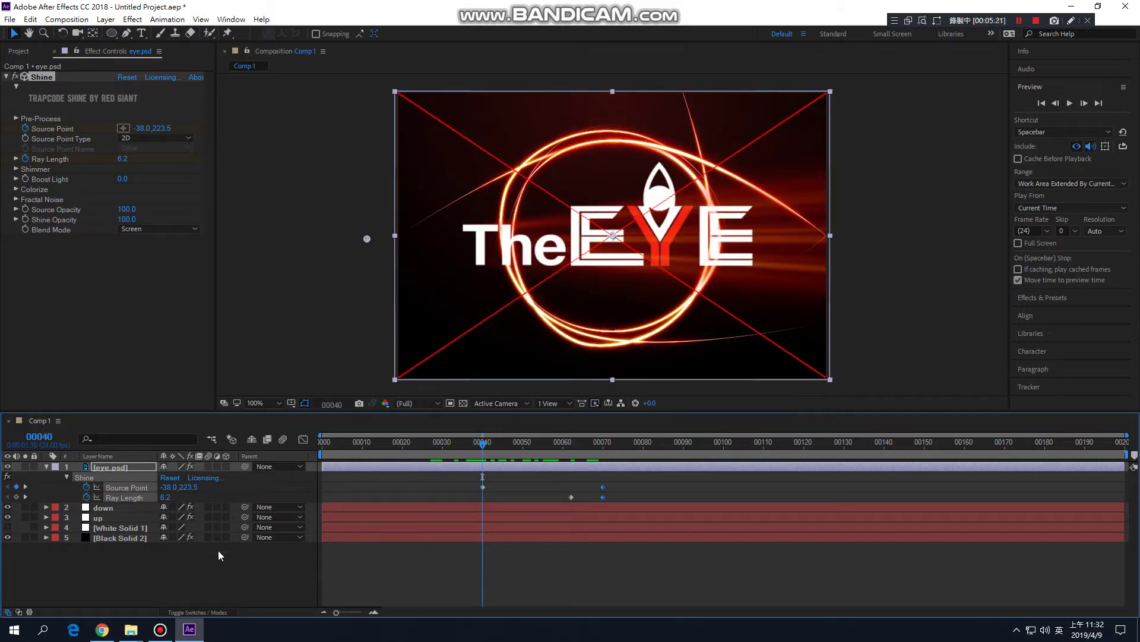
pyautogui.click(166, 550)
pyautogui.click(108, 468)
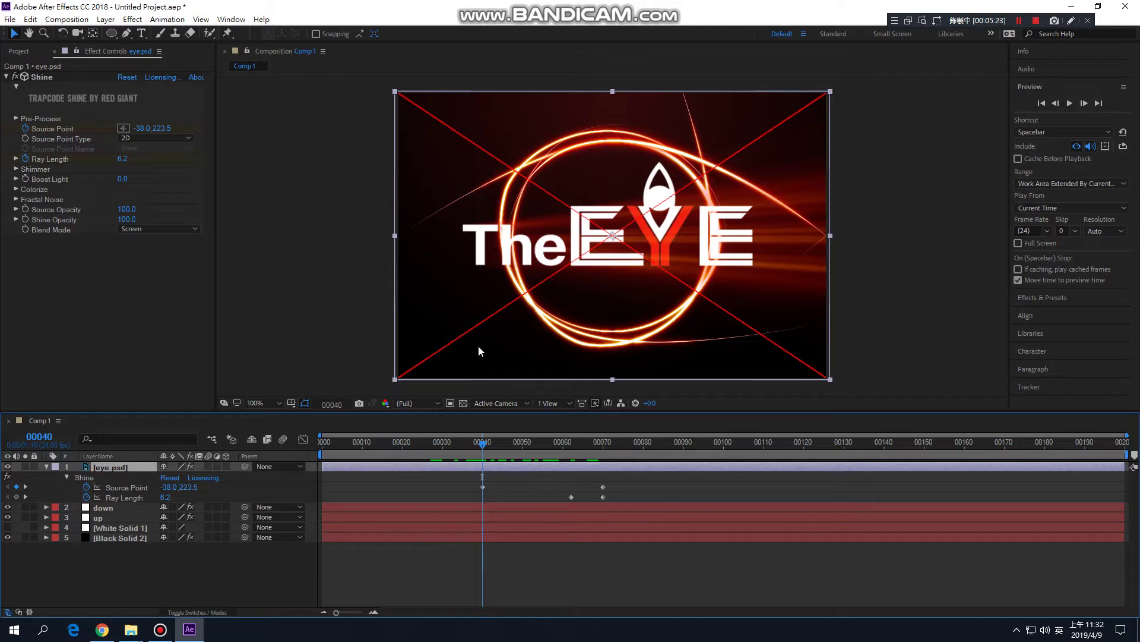
# Try a rounded rectangle mask around the logo on the eye.psd layer, and undo it
pyautogui.click(113, 35)
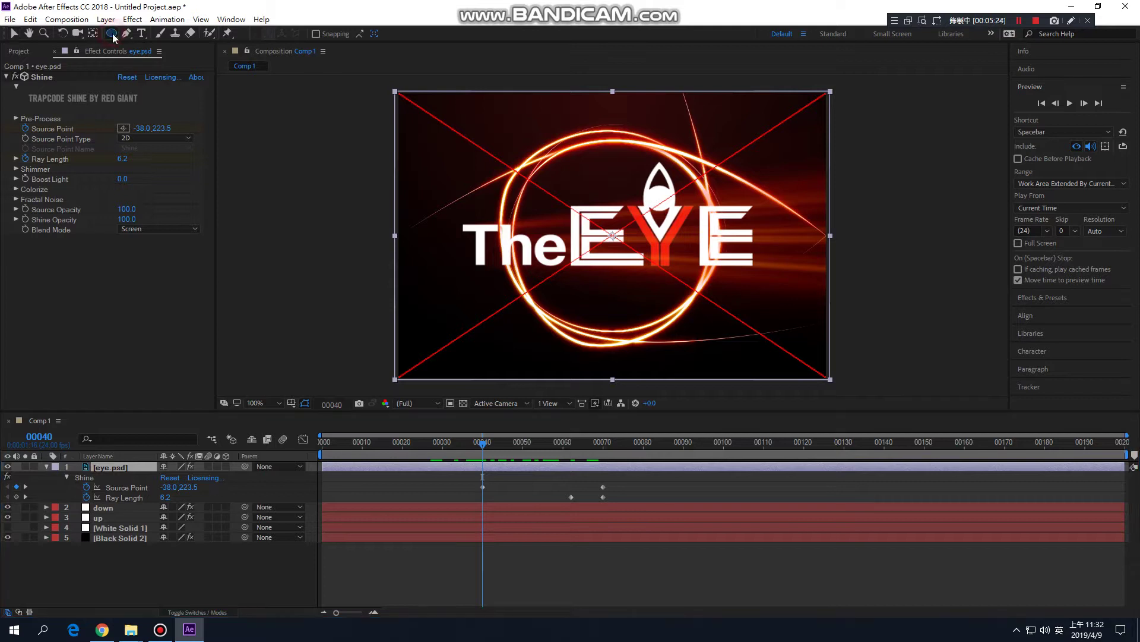
pyautogui.click(167, 59)
pyautogui.moveTo(441, 157); pyautogui.dragTo(787, 313)
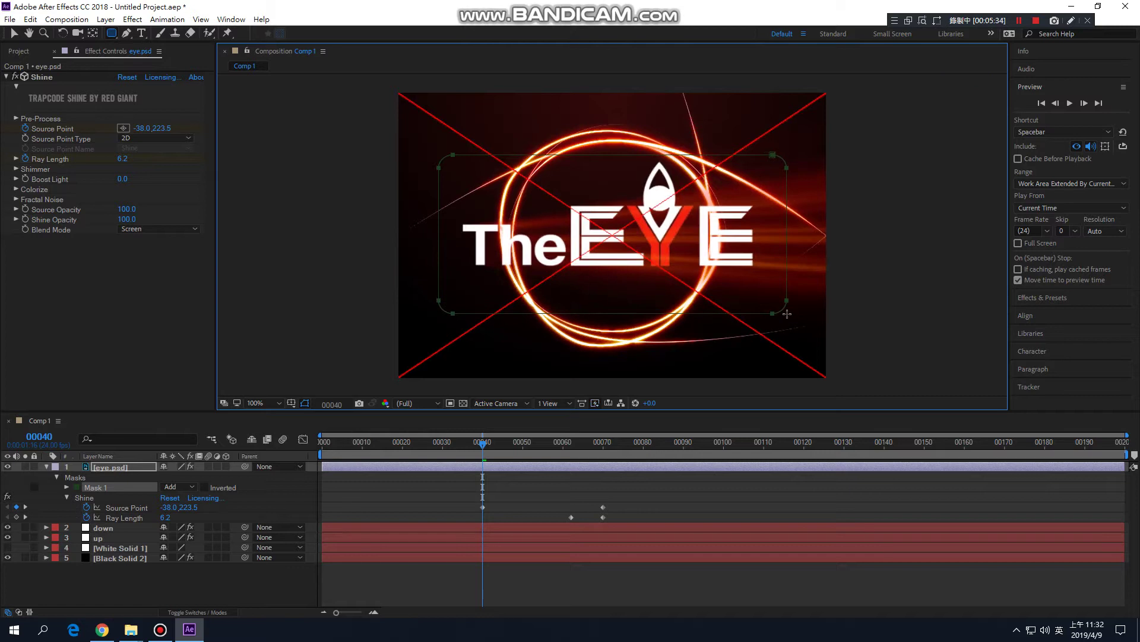
pyautogui.hotkey('ctrl', 'z')
# Draw a plain rectangular mask around the whole logo on the eye.psd layer and show the mask's properties
pyautogui.moveTo(114, 39)
pyautogui.mouseDown()
pyautogui.moveTo(134, 66)
pyautogui.moveTo(137, 40)
pyautogui.mouseUp()
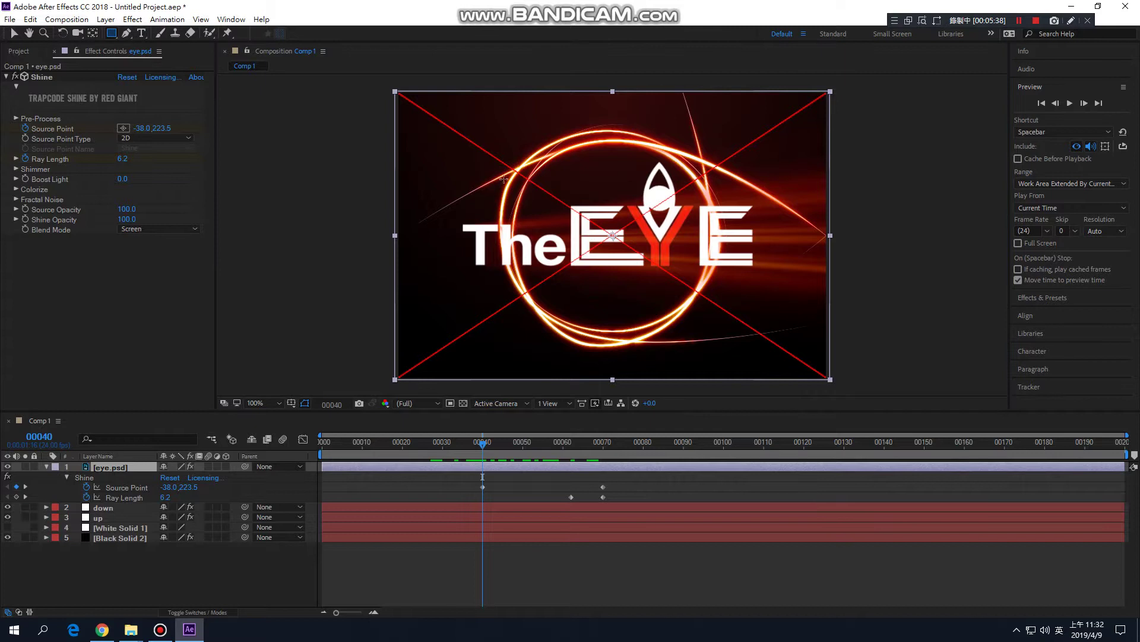
pyautogui.moveTo(440, 145); pyautogui.dragTo(789, 332)
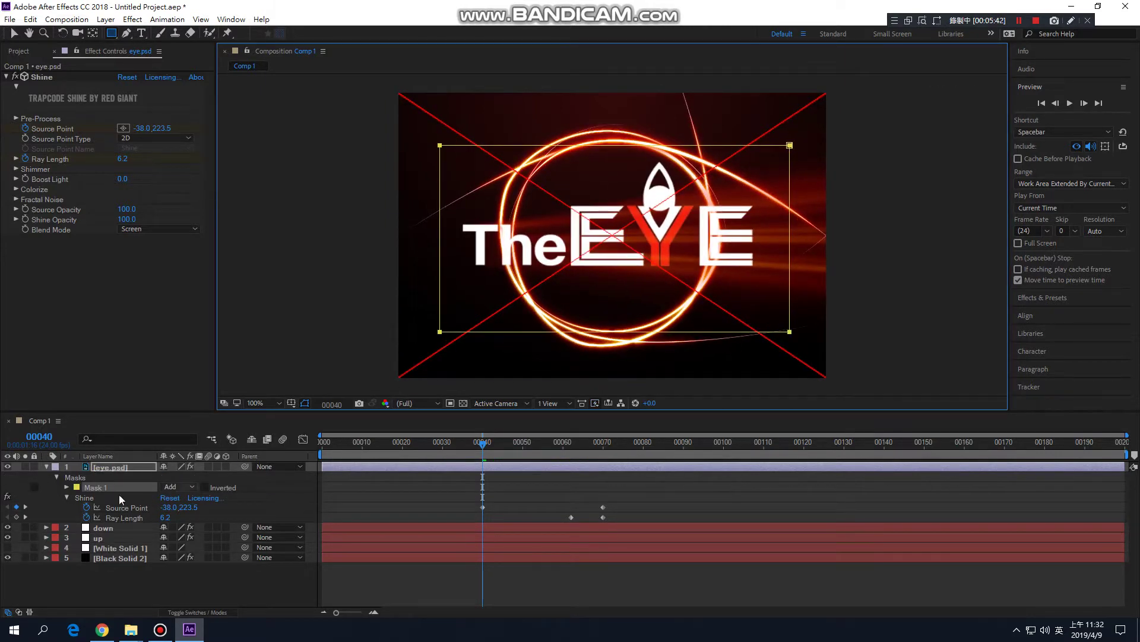
pyautogui.click(67, 487)
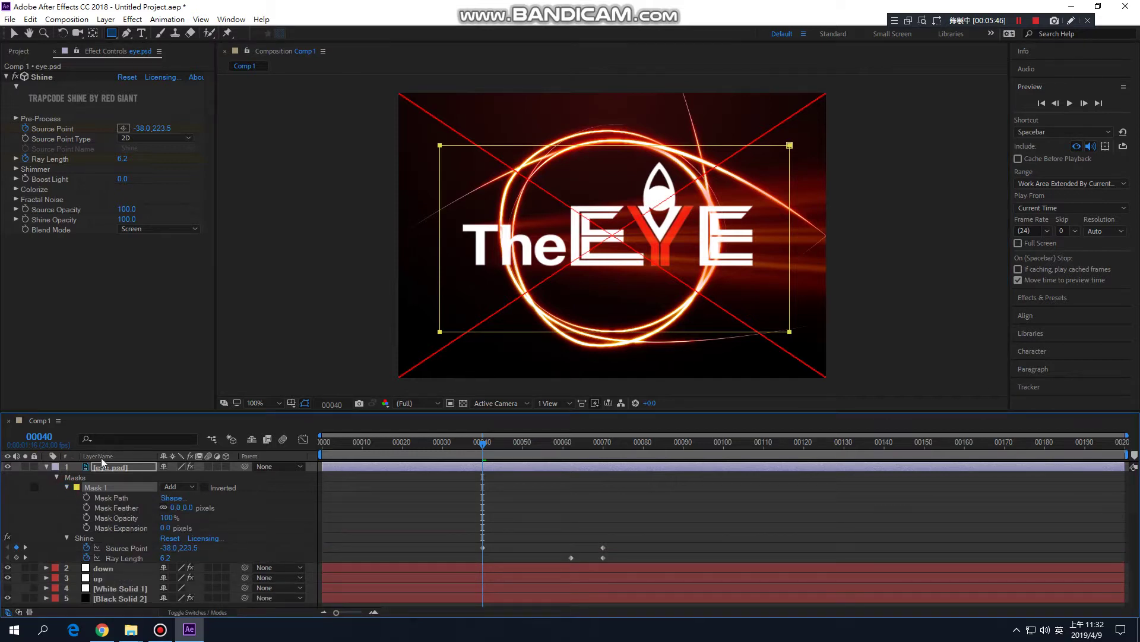
# Narrow the mask to a thin strip left of the logo and set a Mask Path keyframe at frame 40
pyautogui.click(14, 34)
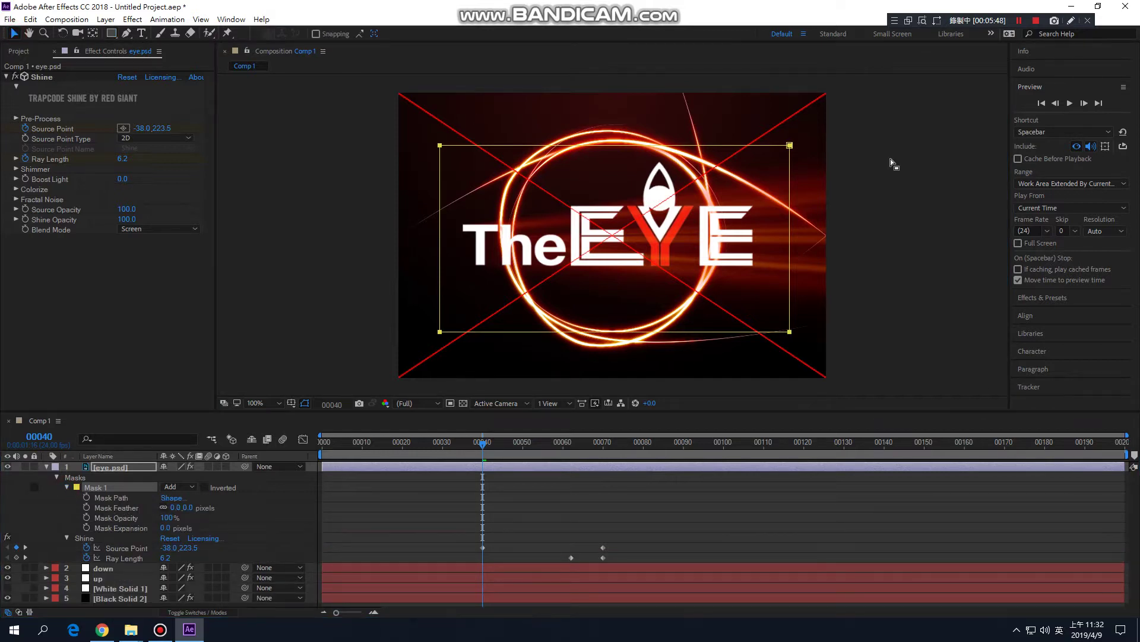
pyautogui.click(807, 148)
pyautogui.click(790, 145)
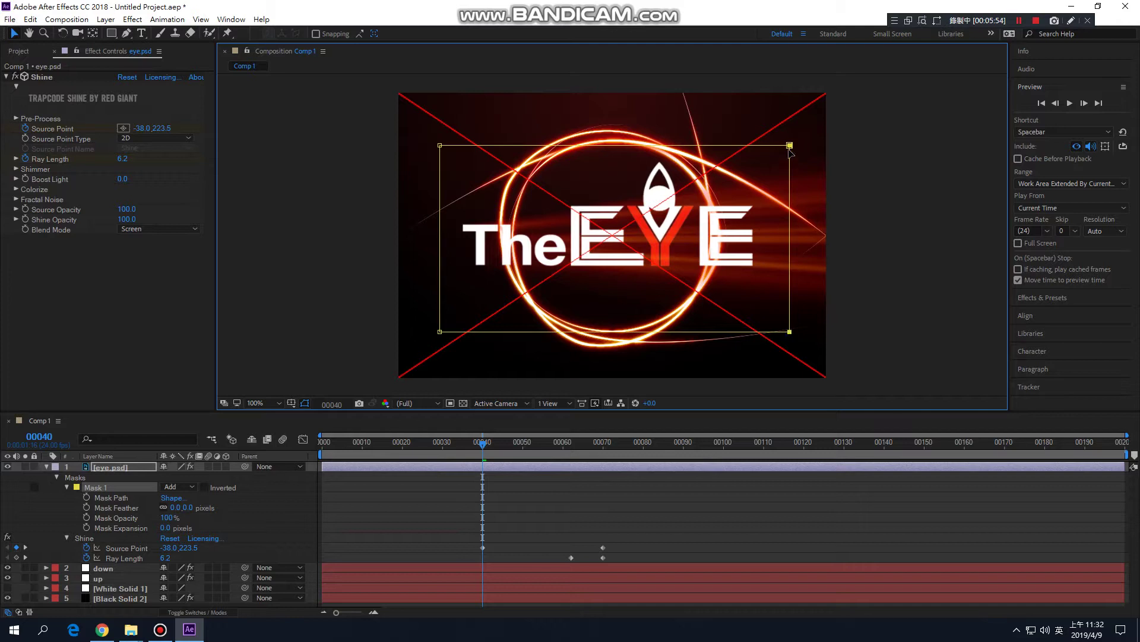
pyautogui.moveTo(789, 146); pyautogui.dragTo(454, 146)
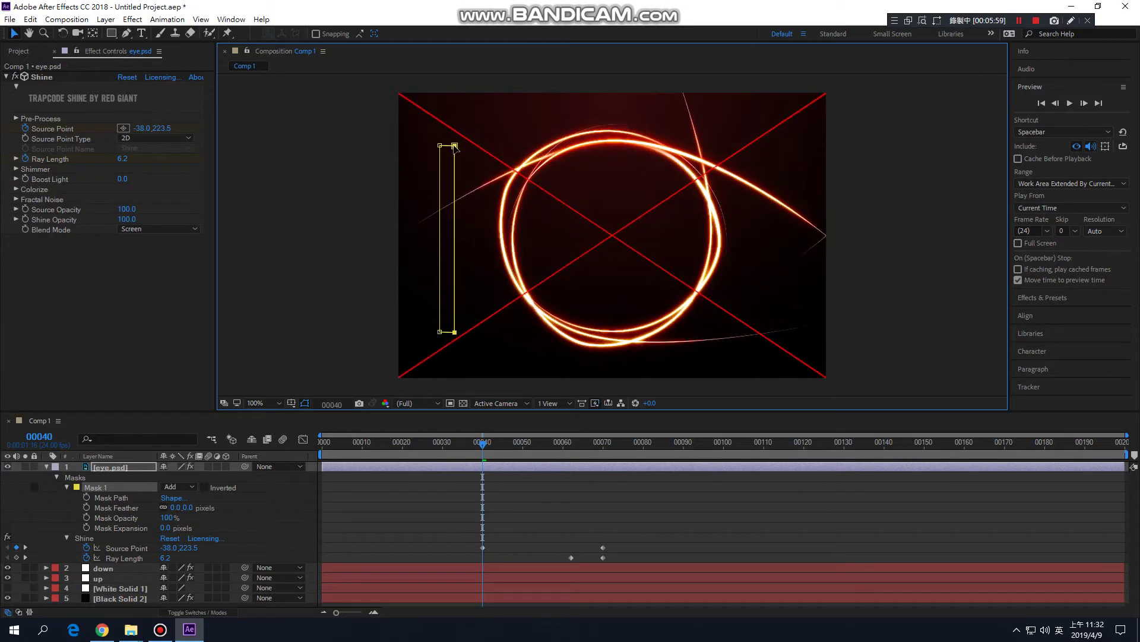
pyautogui.click(86, 497)
# At frame 55, extend the mask's right edge past the end of the logo so the mask encloses the full text
pyautogui.moveTo(491, 445); pyautogui.dragTo(542, 445)
pyautogui.moveTo(456, 148); pyautogui.dragTo(514, 159)
pyautogui.hotkey('ctrl', 'z')
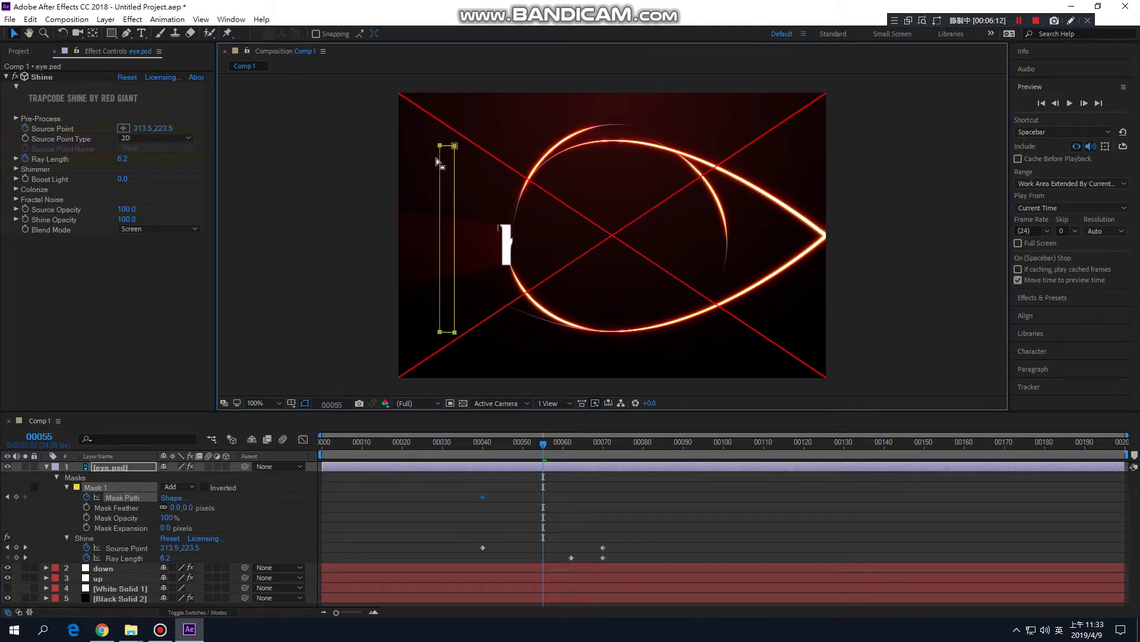
pyautogui.click(305, 166)
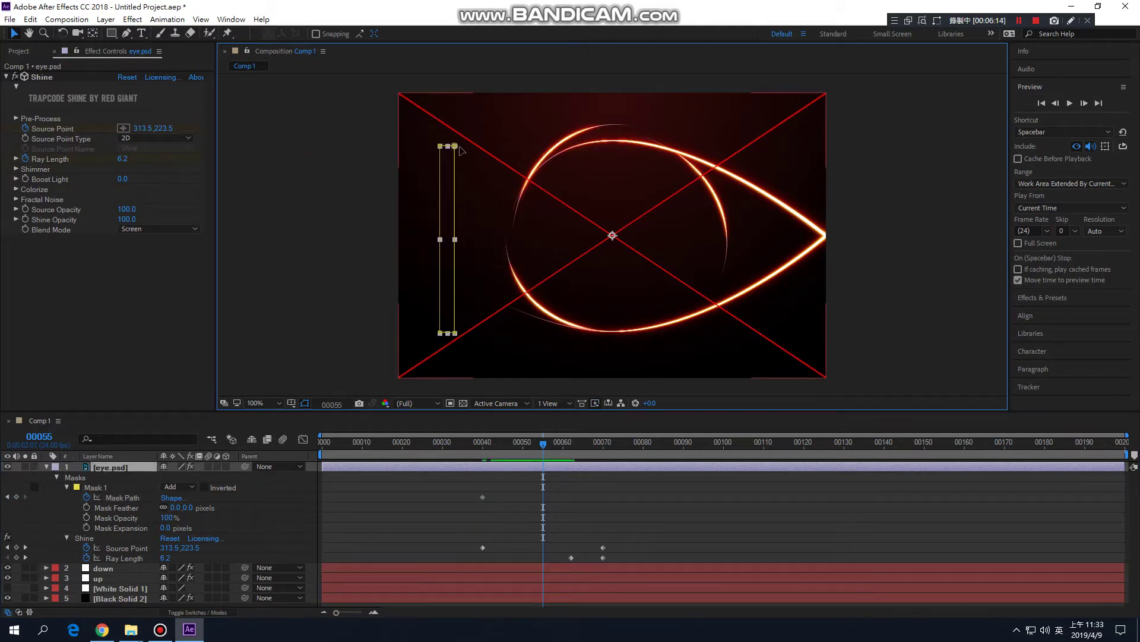
pyautogui.click(455, 147)
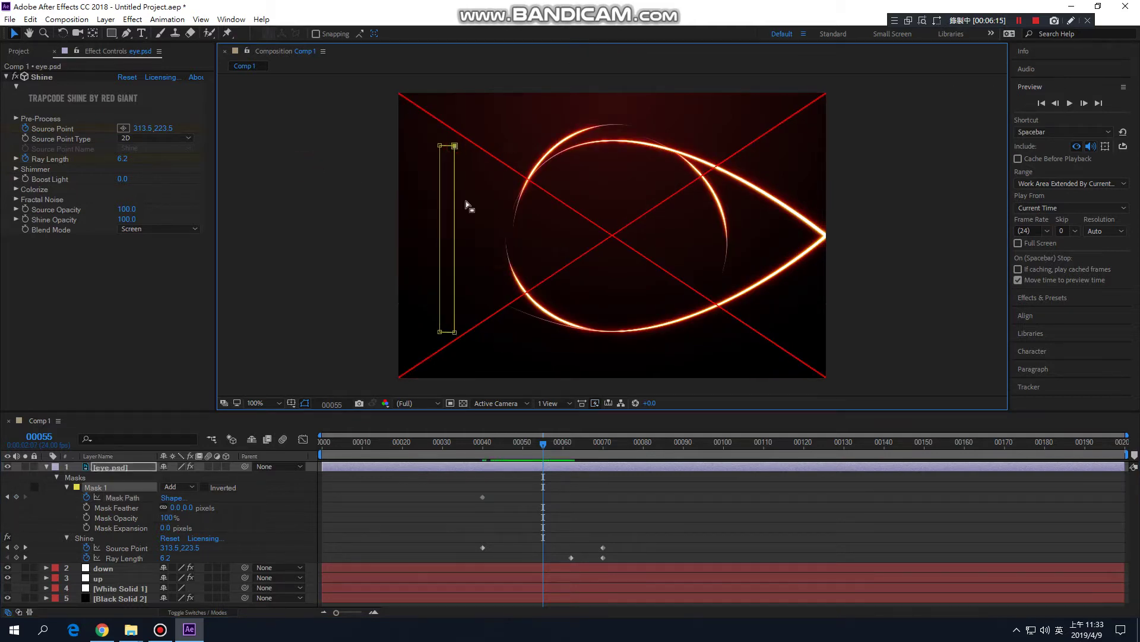
pyautogui.keyDown('shift'); pyautogui.click(454, 332); pyautogui.keyUp('shift')
pyautogui.moveTo(455, 146); pyautogui.dragTo(780, 143)
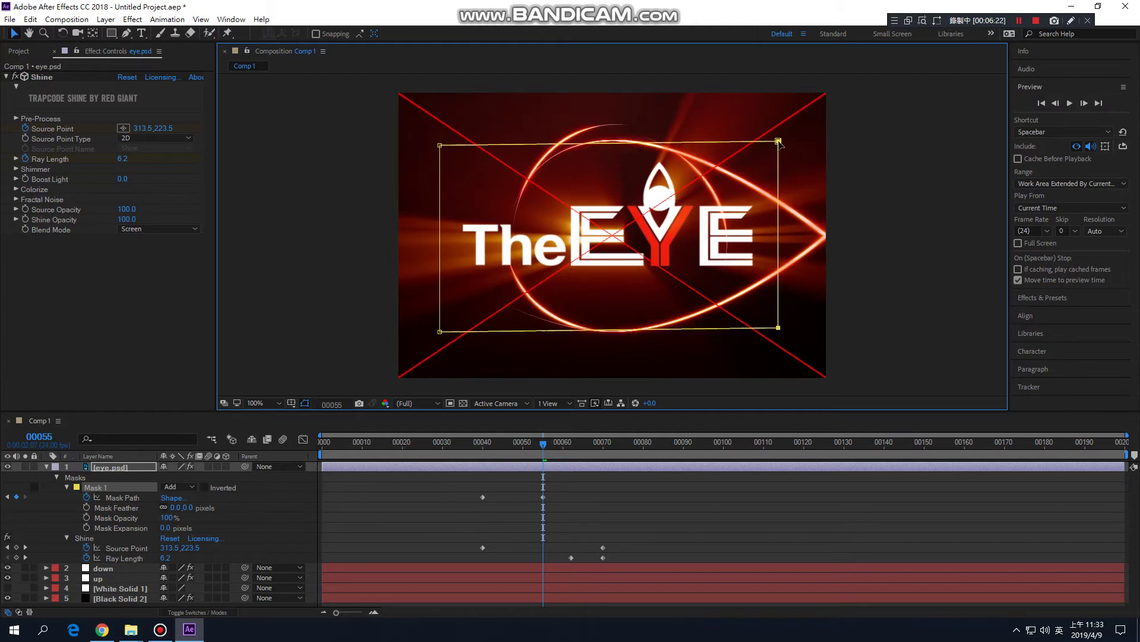
# Set the mask's feather to 51 pixels and shift the thin mask strip farther left at the frame 40 keyframe
pyautogui.moveTo(515, 444)
pyautogui.mouseDown()
pyautogui.moveTo(476, 447)
pyautogui.moveTo(506, 444)
pyautogui.mouseUp()
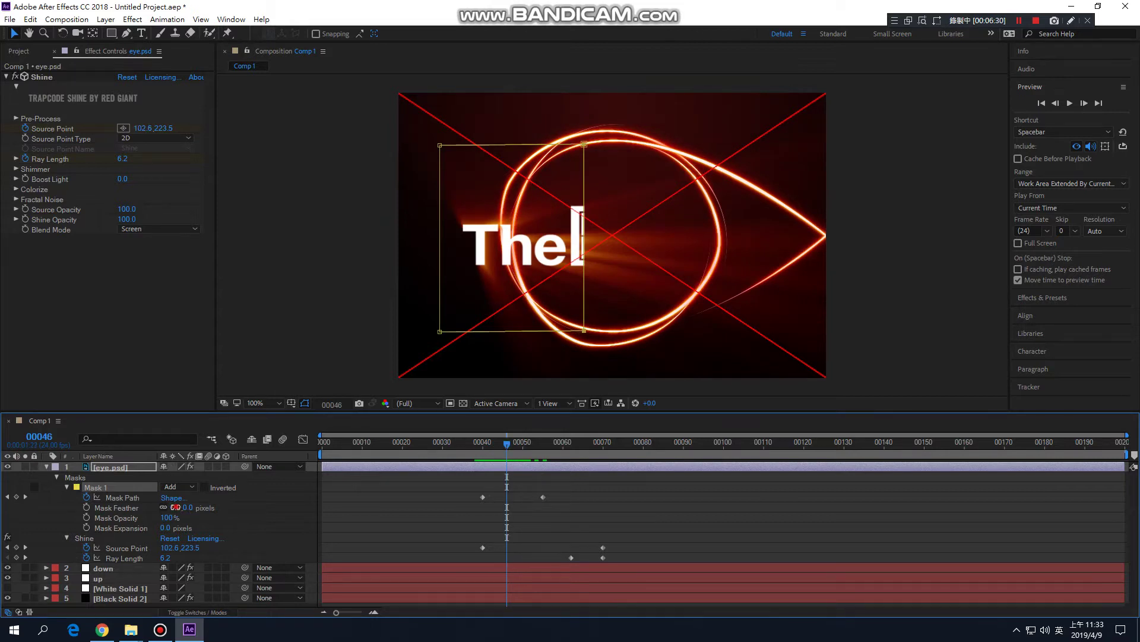
pyautogui.moveTo(182, 506); pyautogui.dragTo(203, 504)
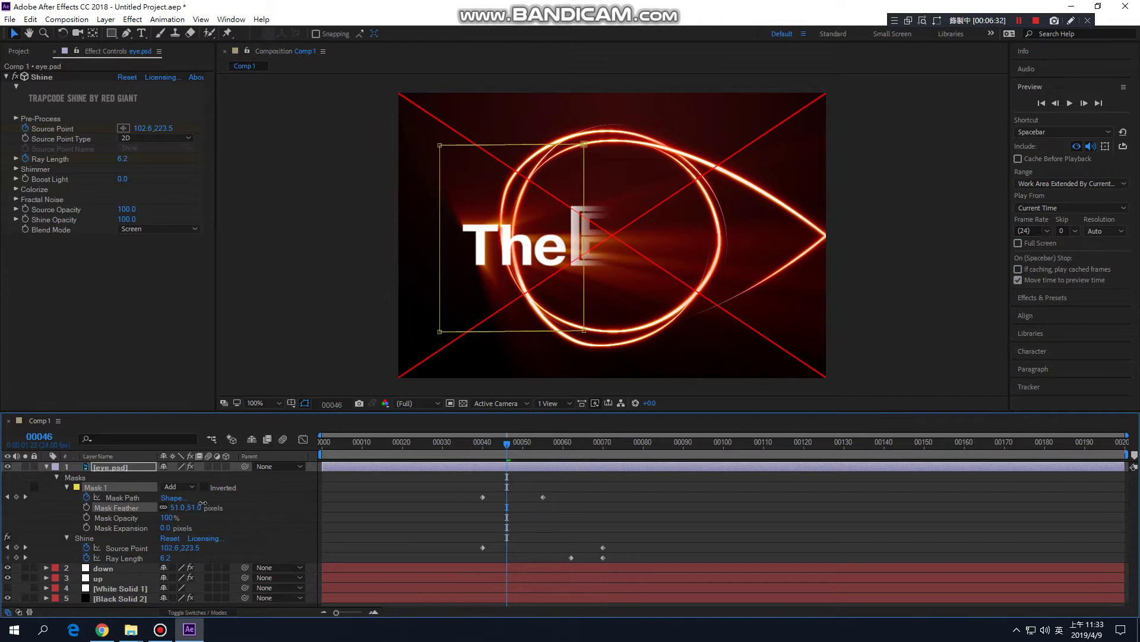
pyautogui.moveTo(486, 443); pyautogui.dragTo(462, 443)
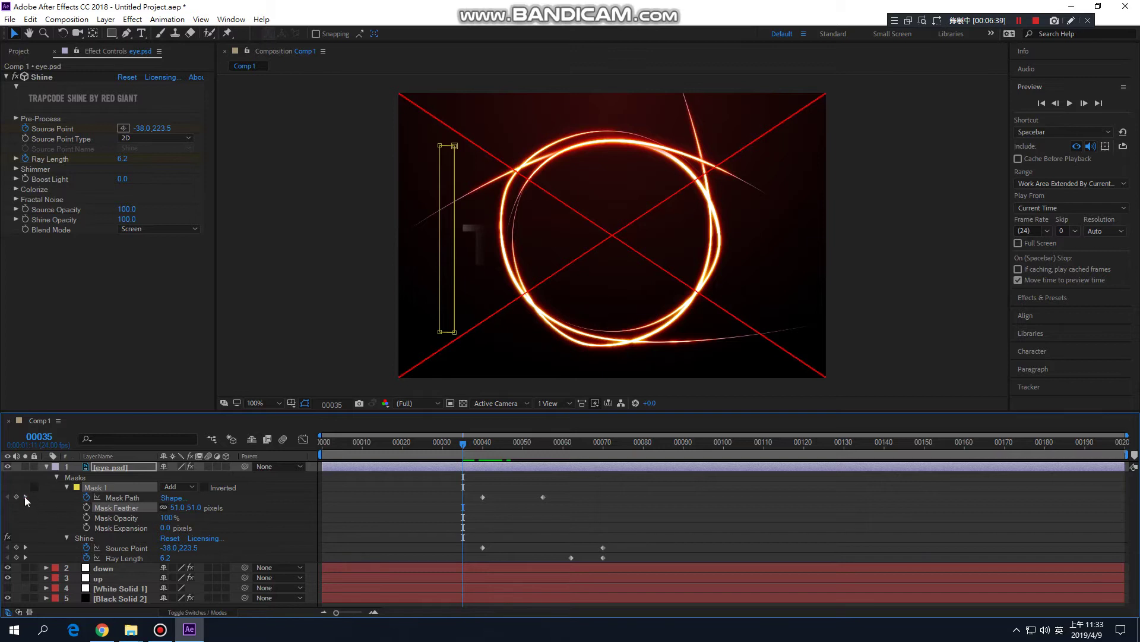
pyautogui.click(25, 496)
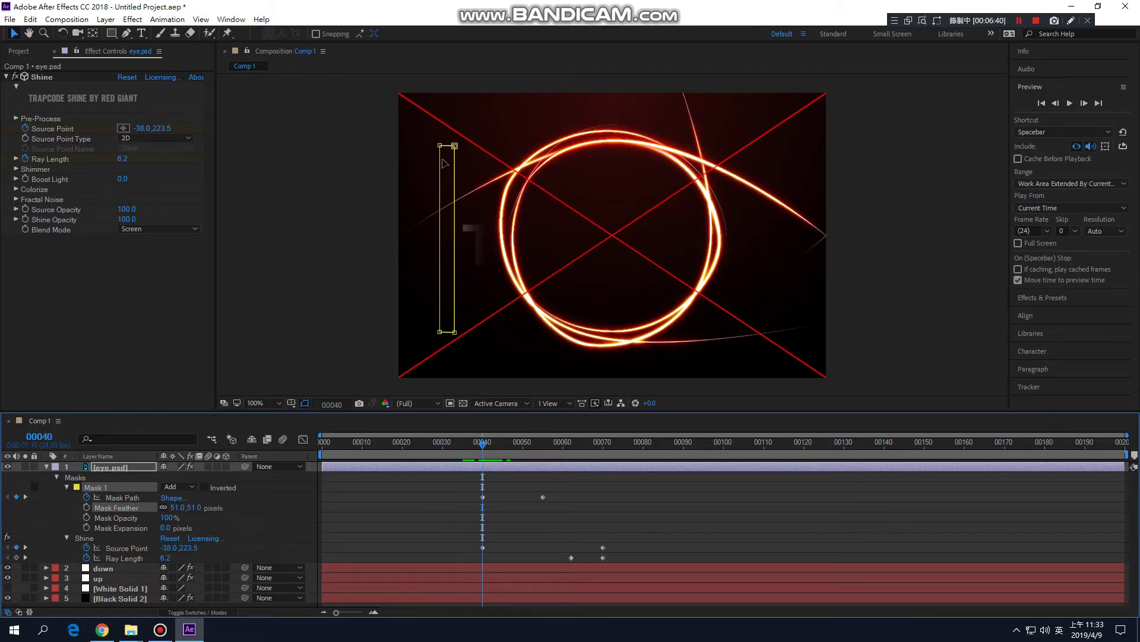
pyautogui.click(123, 501)
pyautogui.moveTo(456, 146); pyautogui.dragTo(435, 145)
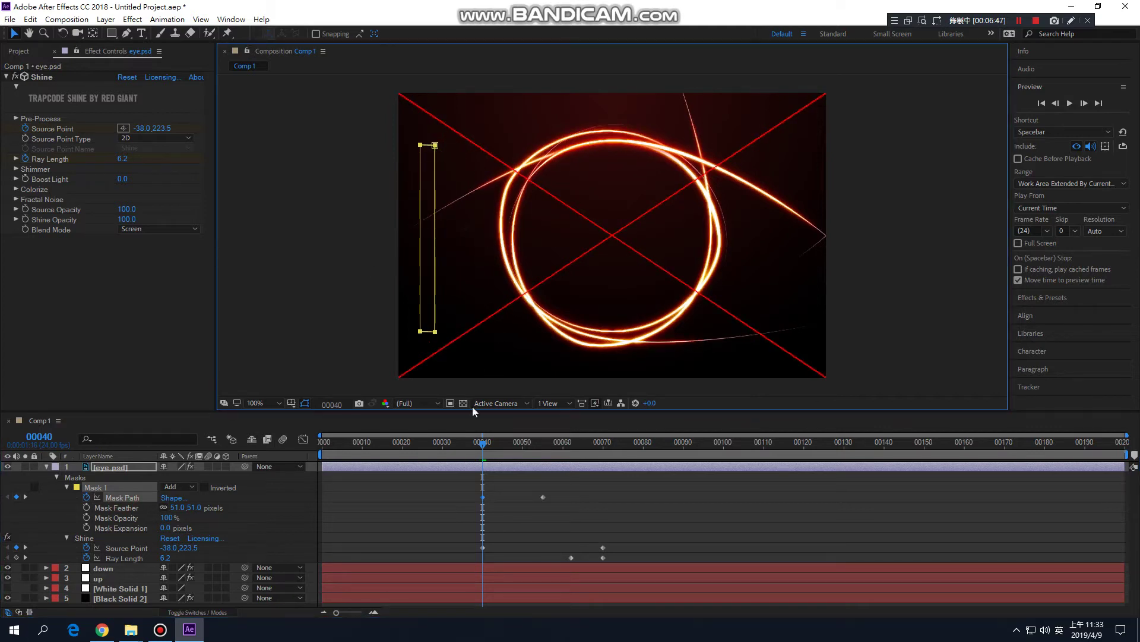
# Scrub through the logo reveal and preview the whole animation from frame 0
pyautogui.moveTo(440, 448); pyautogui.dragTo(538, 439)
pyautogui.moveTo(562, 436); pyautogui.dragTo(322, 439)
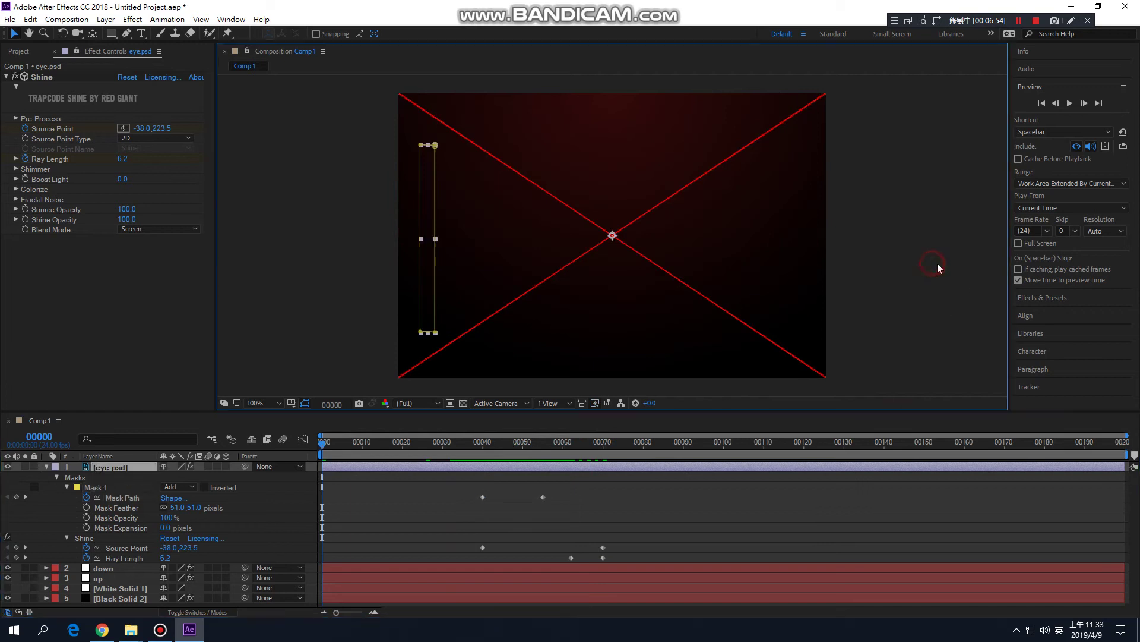
pyautogui.click(967, 236)
pyautogui.click(1070, 103)
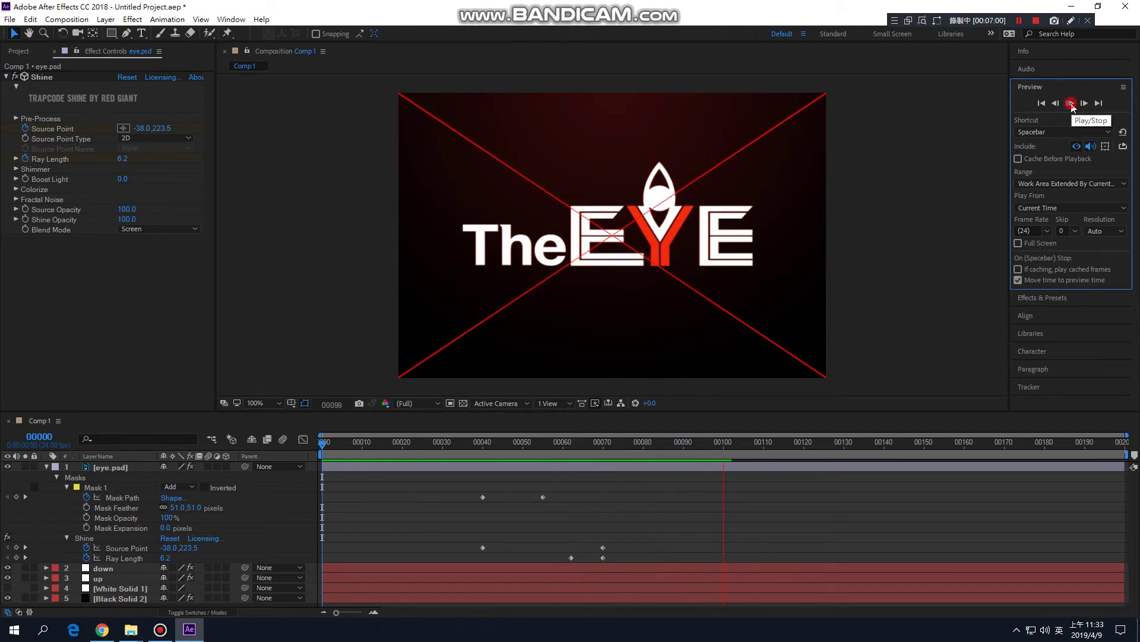
pyautogui.click(1072, 107)
# Move the second Mask Path keyframe to frame 62 and replay the logo reveal from frame 3
pyautogui.moveTo(651, 455); pyautogui.dragTo(513, 457)
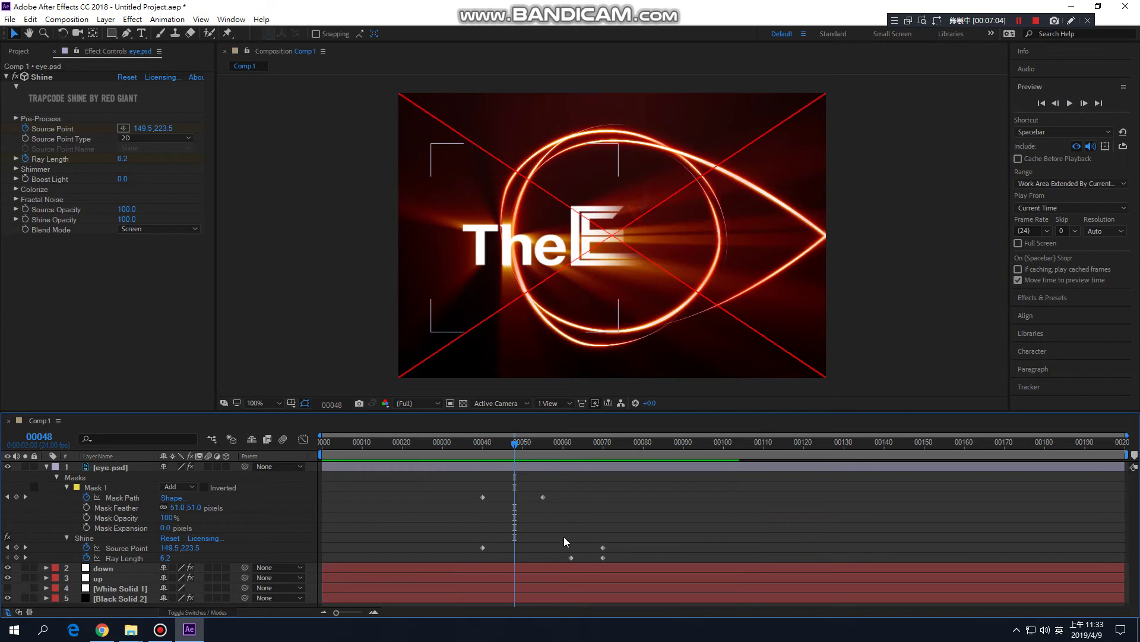
pyautogui.moveTo(543, 498); pyautogui.dragTo(571, 498)
pyautogui.moveTo(509, 451); pyautogui.dragTo(334, 442)
pyautogui.click(1072, 104)
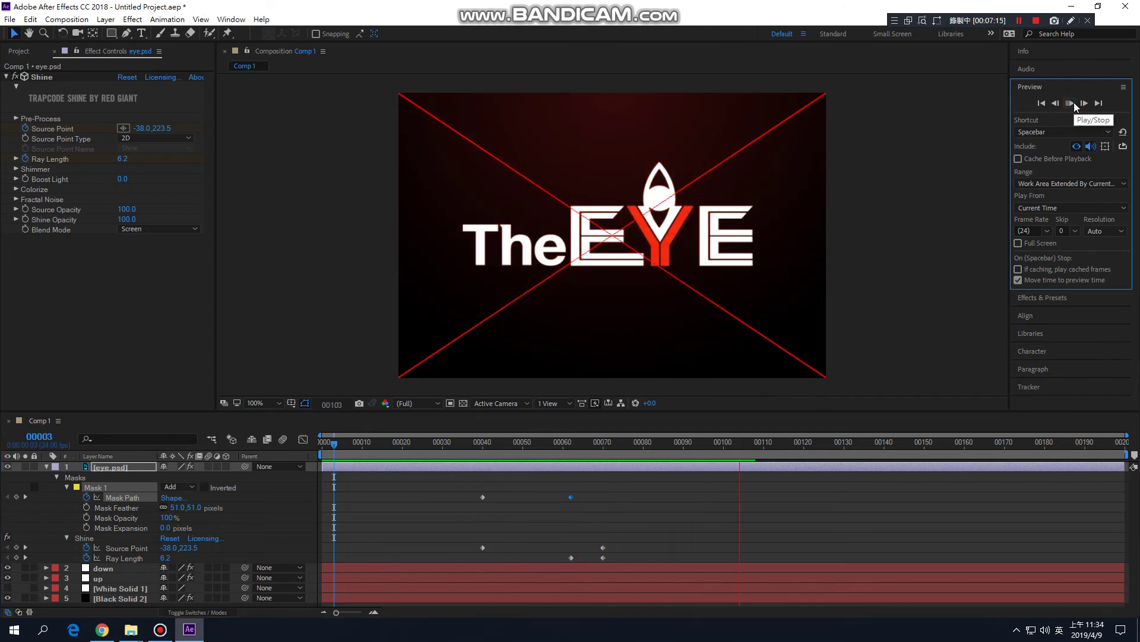
pyautogui.click(1074, 102)
pyautogui.moveTo(682, 442); pyautogui.dragTo(536, 457)
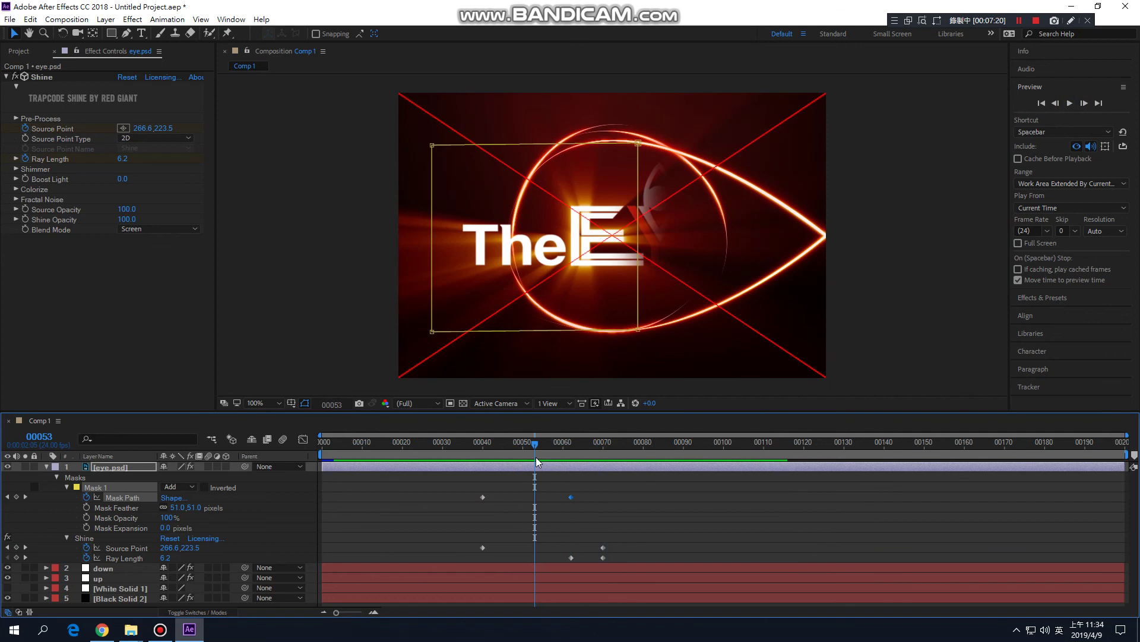